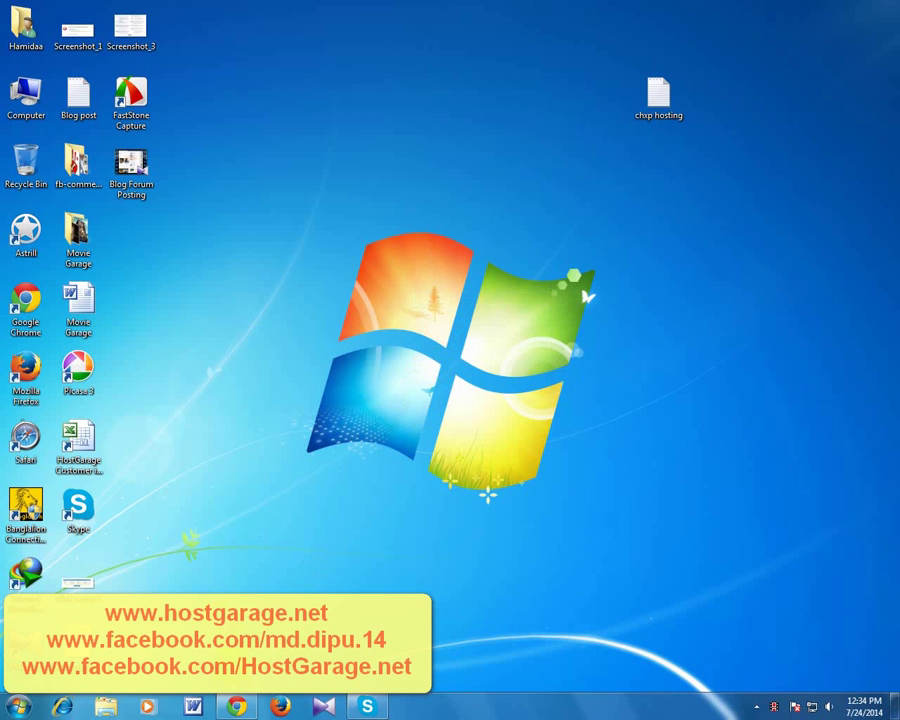
Switch to Chrome, open sm-wordpress.cu.cc in a new browser tab and look over the blog's home page.
left_click(232, 708)
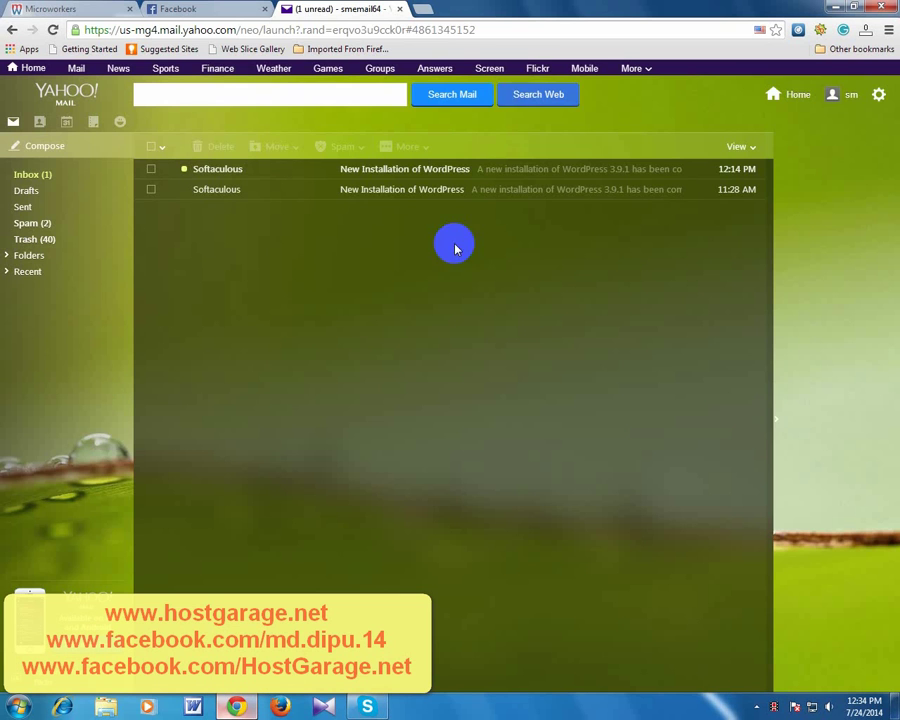
left_click(422, 9)
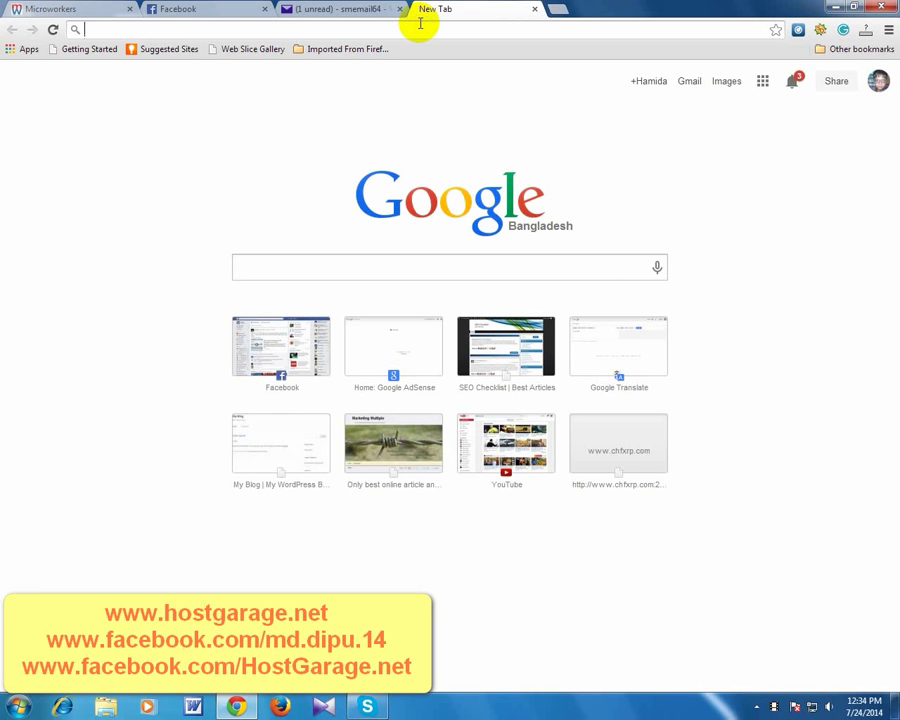
type("sm")
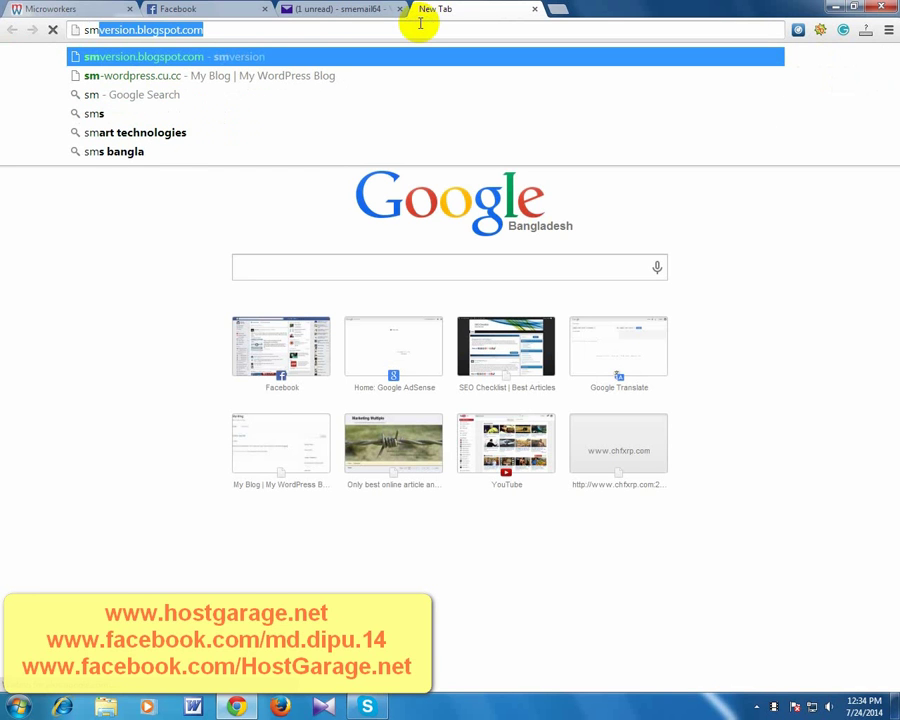
key("Down")
key("Return")
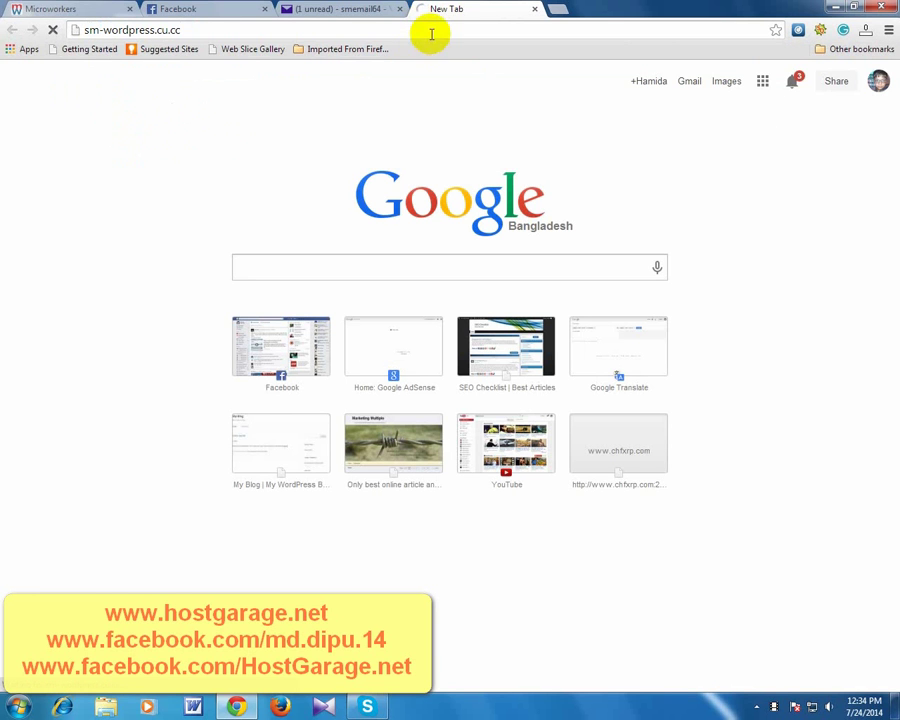
left_click(433, 31)
left_click(438, 31)
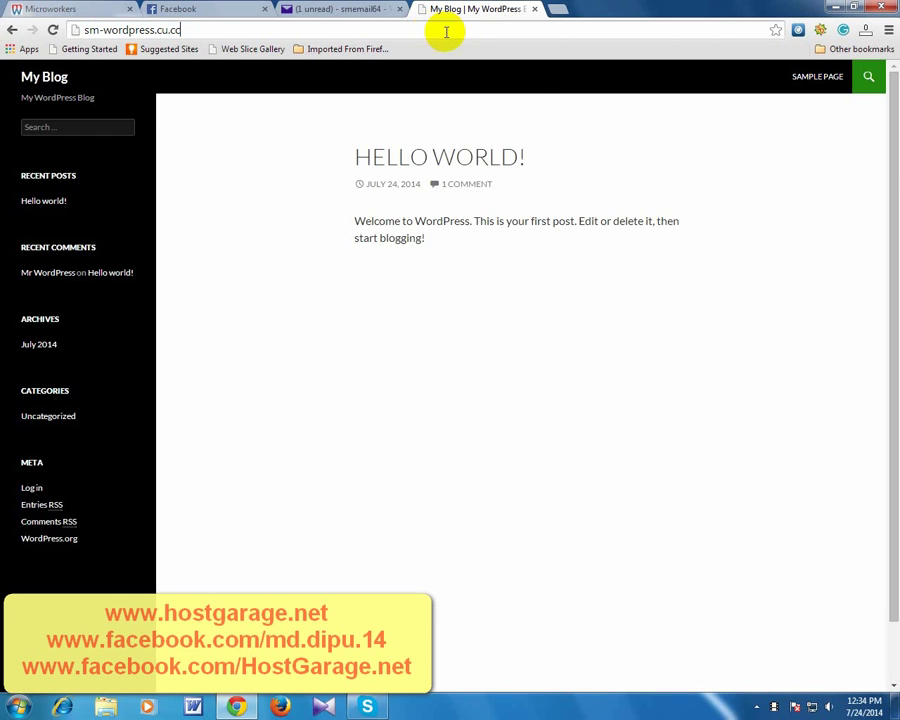
left_click_drag(886, 160, 891, 322)
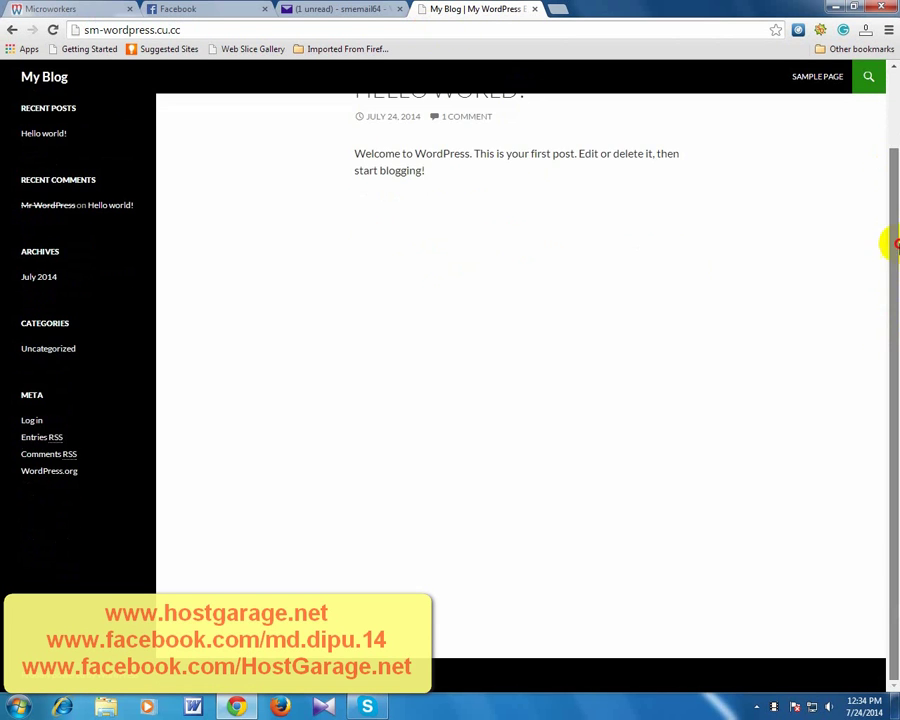
left_click_drag(884, 243, 884, 135)
Go to the site's cPanel login page at sm-wordpress.cu.cc/cpanel.
left_click(362, 30)
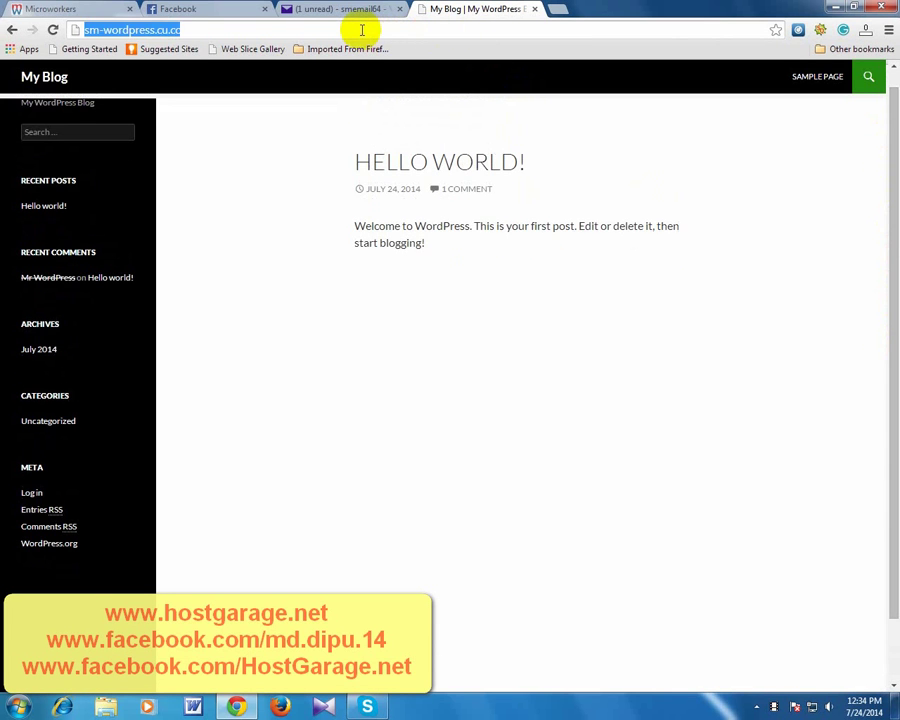
left_click(362, 30)
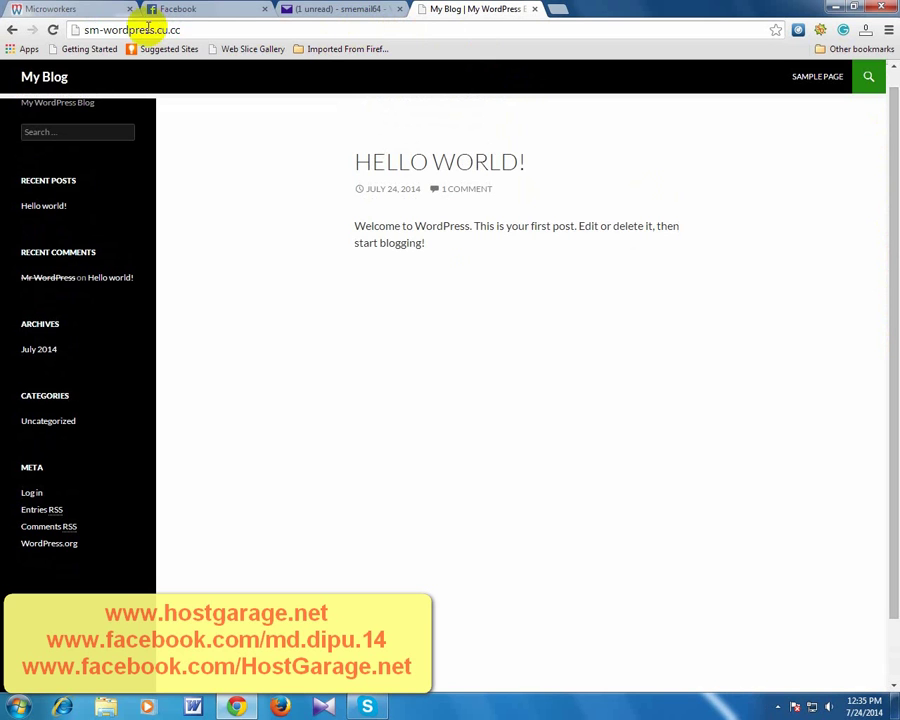
type("/cpanel")
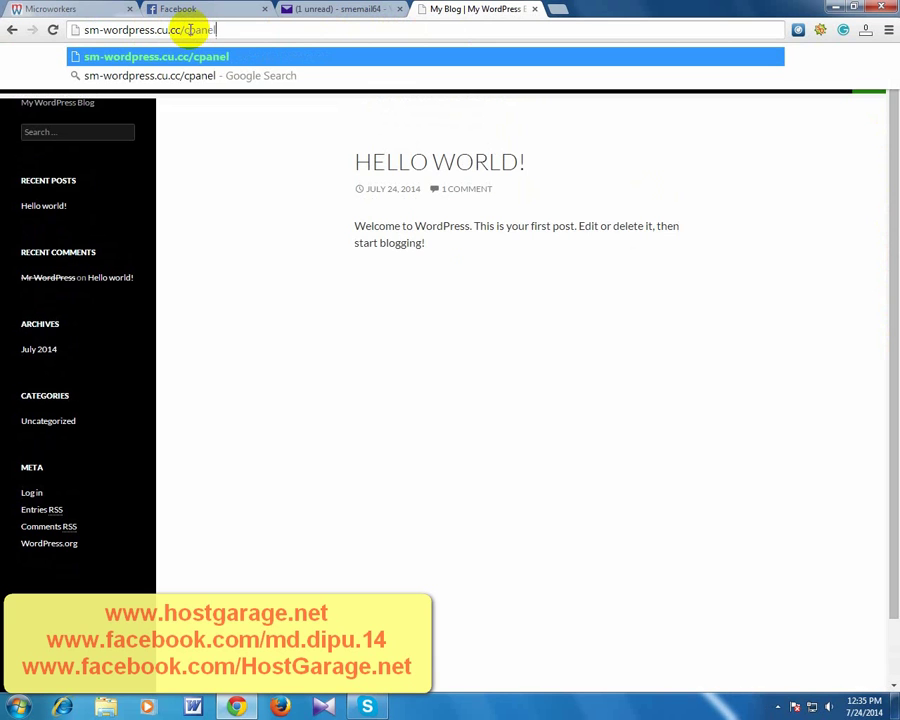
key("Return")
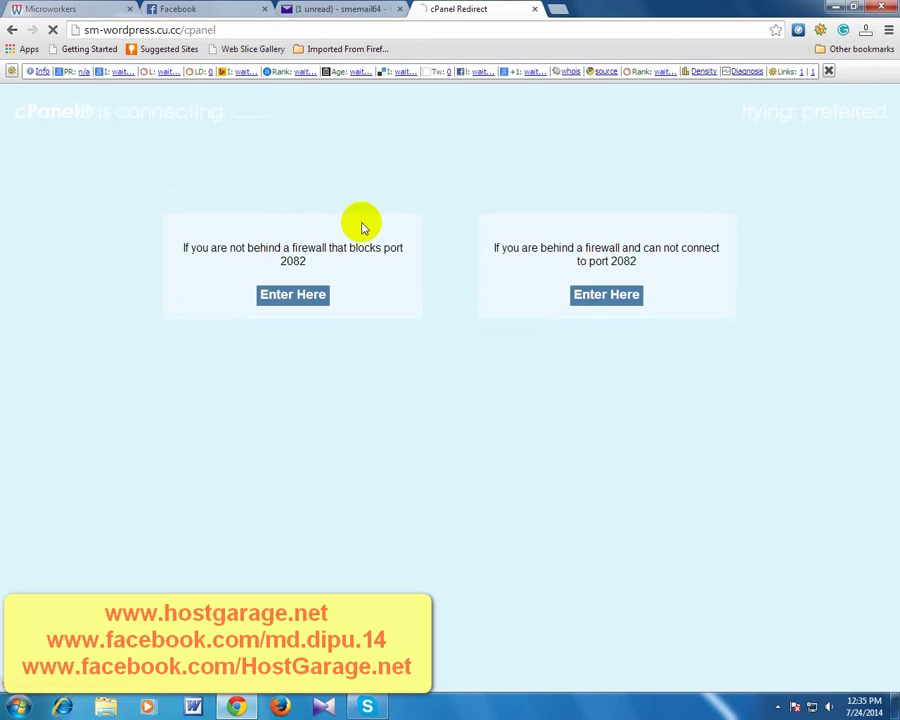
Copy the account username from the chxp hosting text file on the desktop.
key("alt+F4")
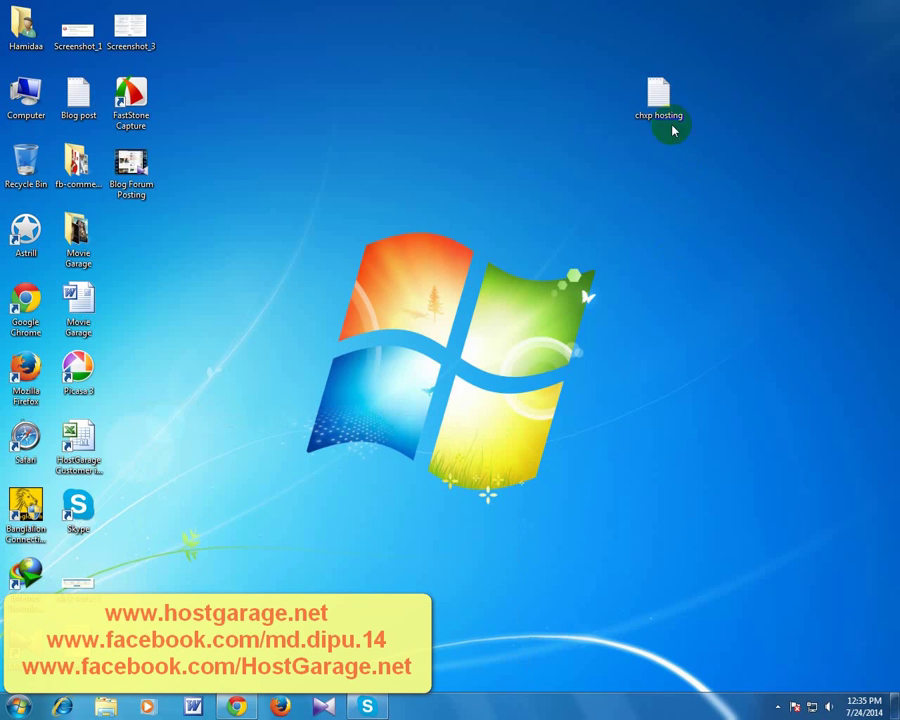
double_click(662, 92)
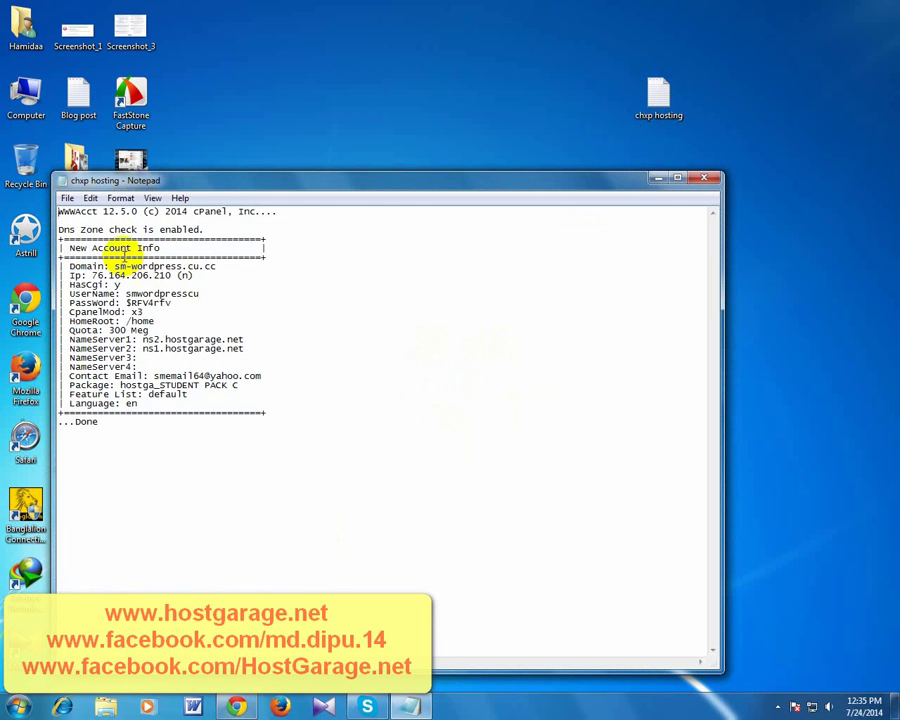
left_click_drag(125, 293, 225, 292)
key("ctrl+c")
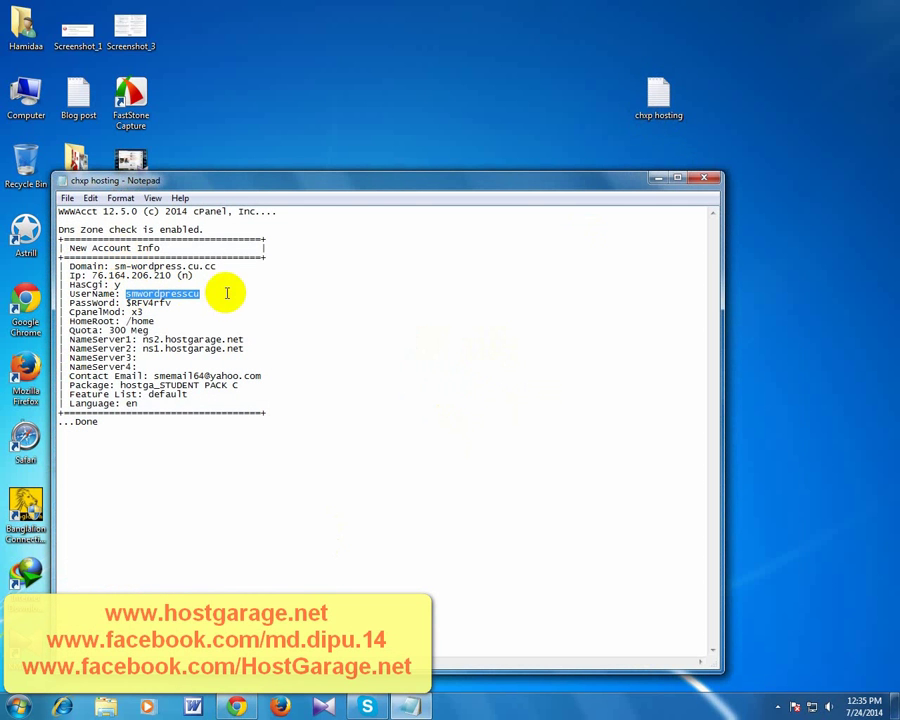
Log in to cPanel in Chrome with the copied username and account password, and dismiss the Welcome New User dialog for good.
key("alt+Tab")
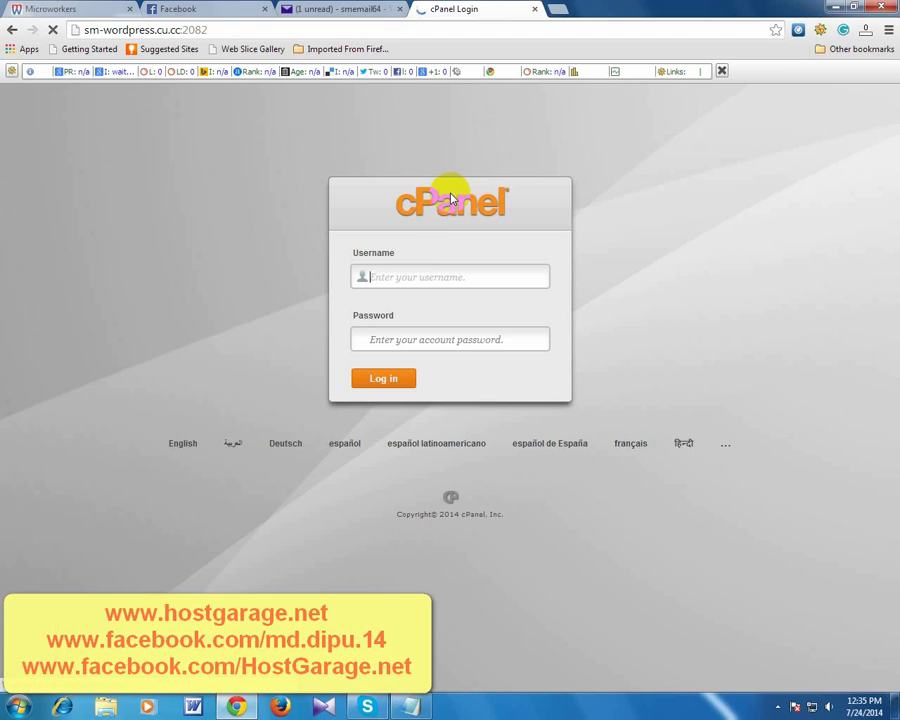
key("ctrl+v")
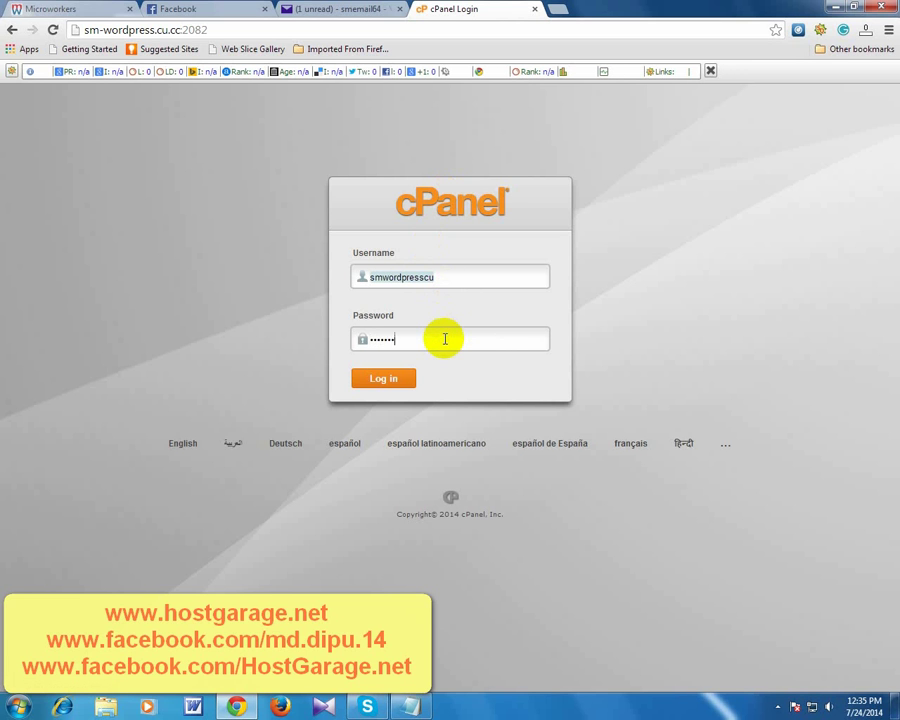
key("Return")
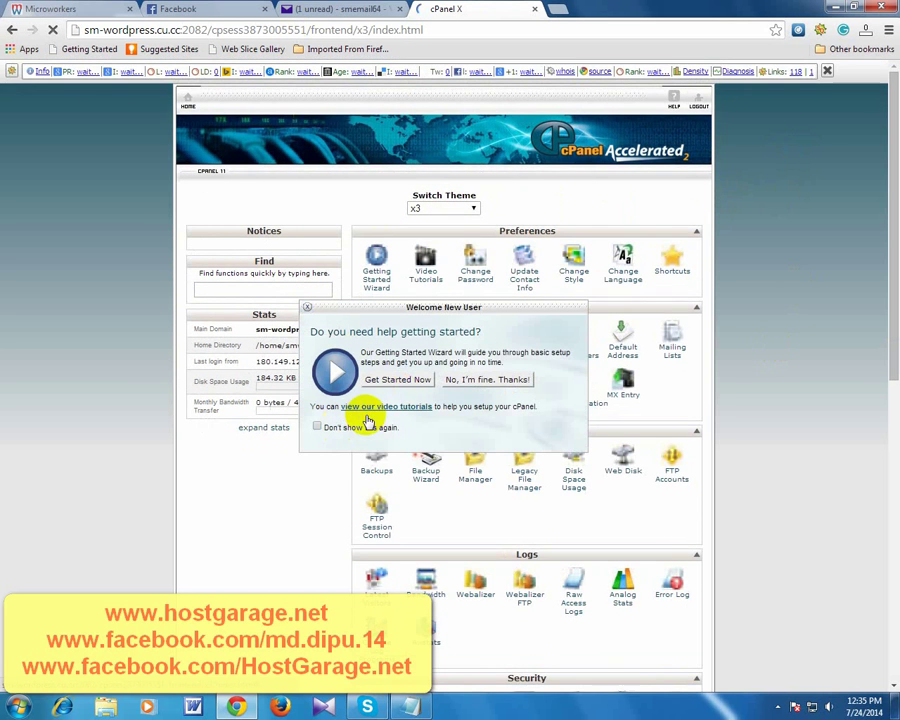
left_click(355, 425)
left_click(475, 379)
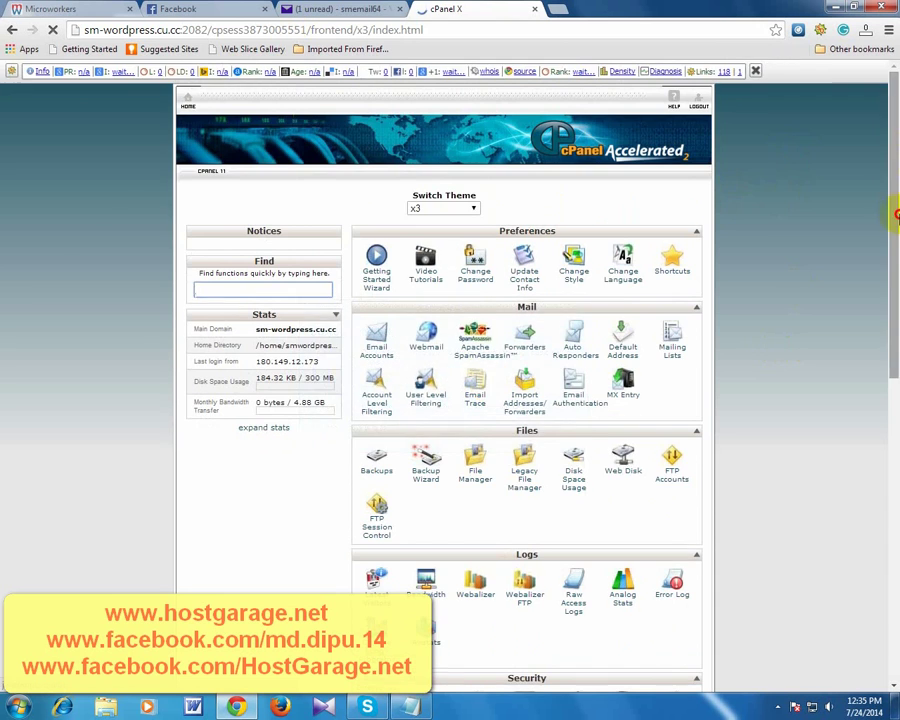
Open the install form for MyBB in Softaculous and set the installation directory to forum.
left_click_drag(892, 215, 890, 472)
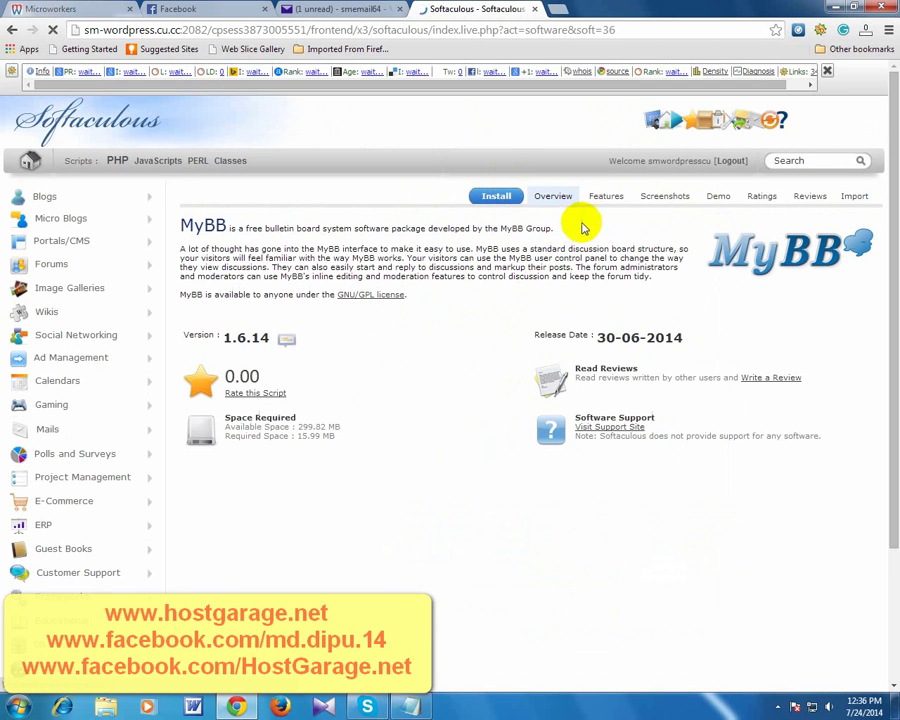
left_click(496, 187)
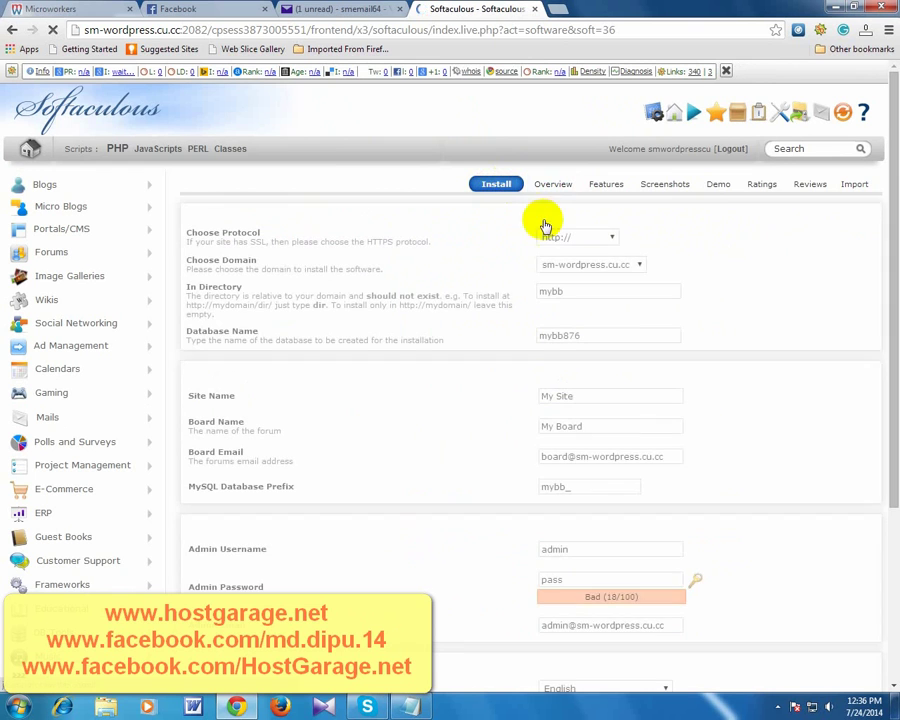
left_click_drag(895, 140, 888, 161)
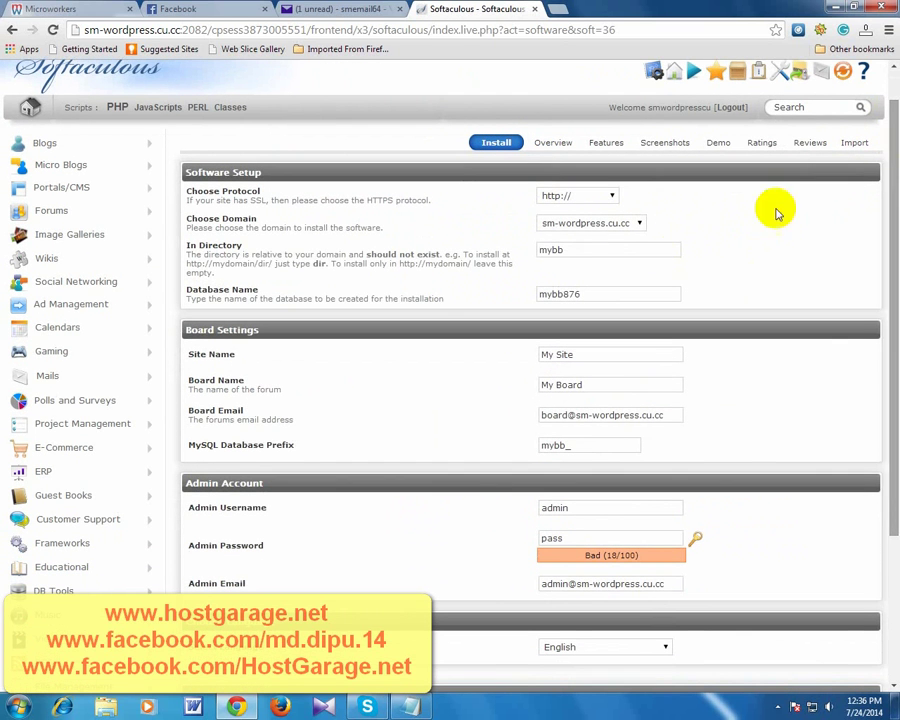
left_click(567, 249)
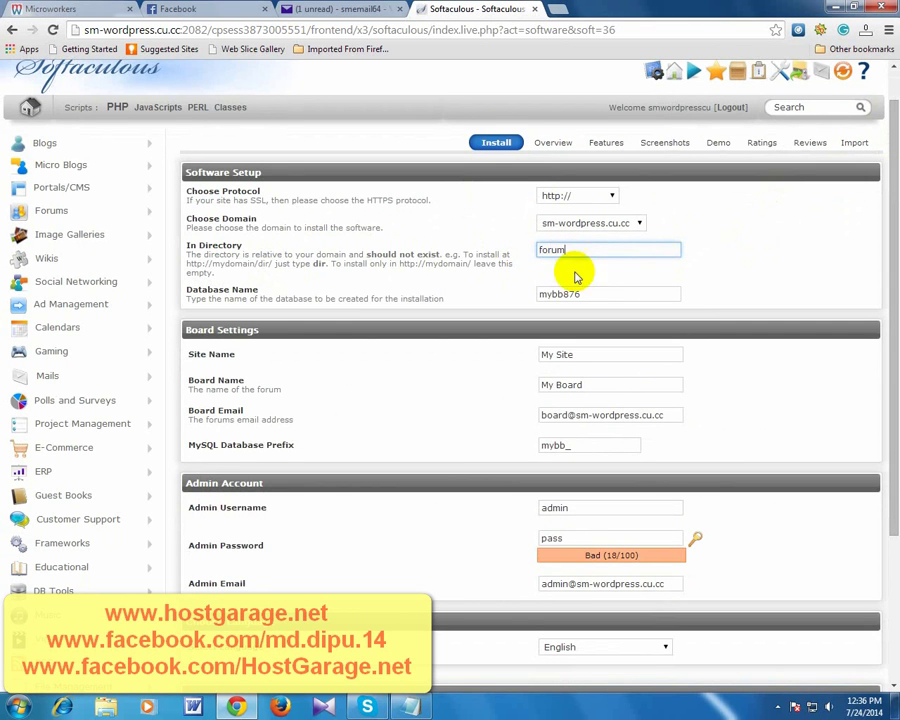
Set the site name to Forum and the board name to My Forum in the board settings.
scroll(884, 281, "down", 1)
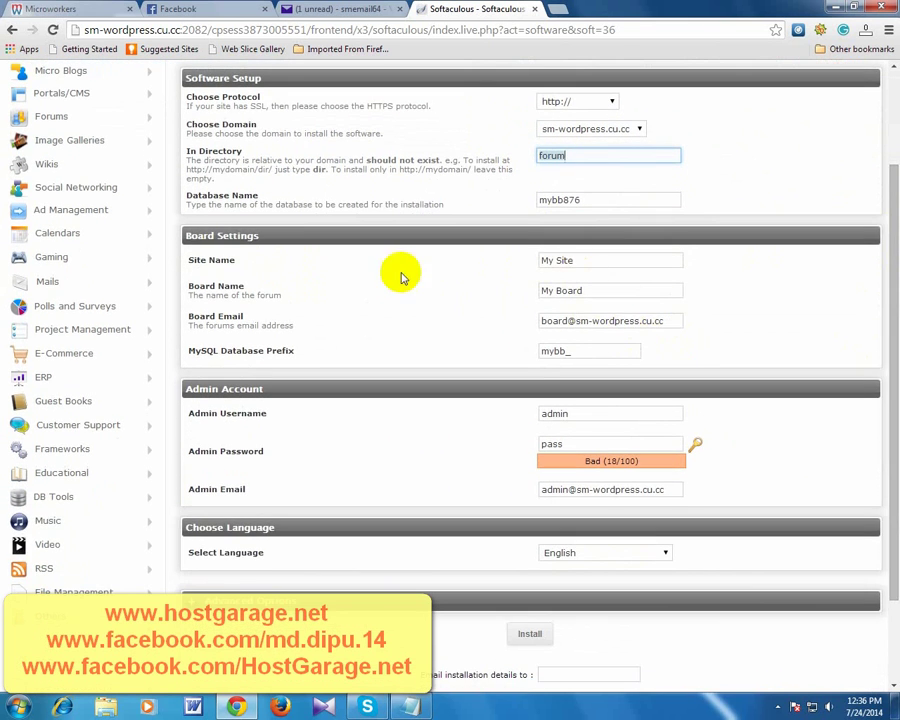
left_click(592, 260)
left_click_drag(592, 260, 507, 265)
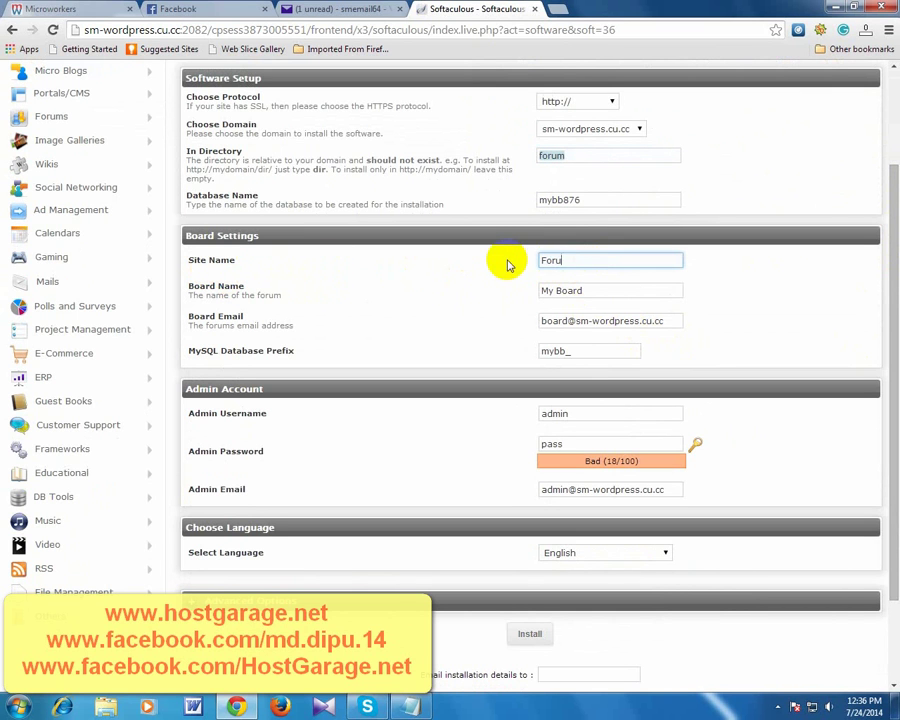
key("Tab")
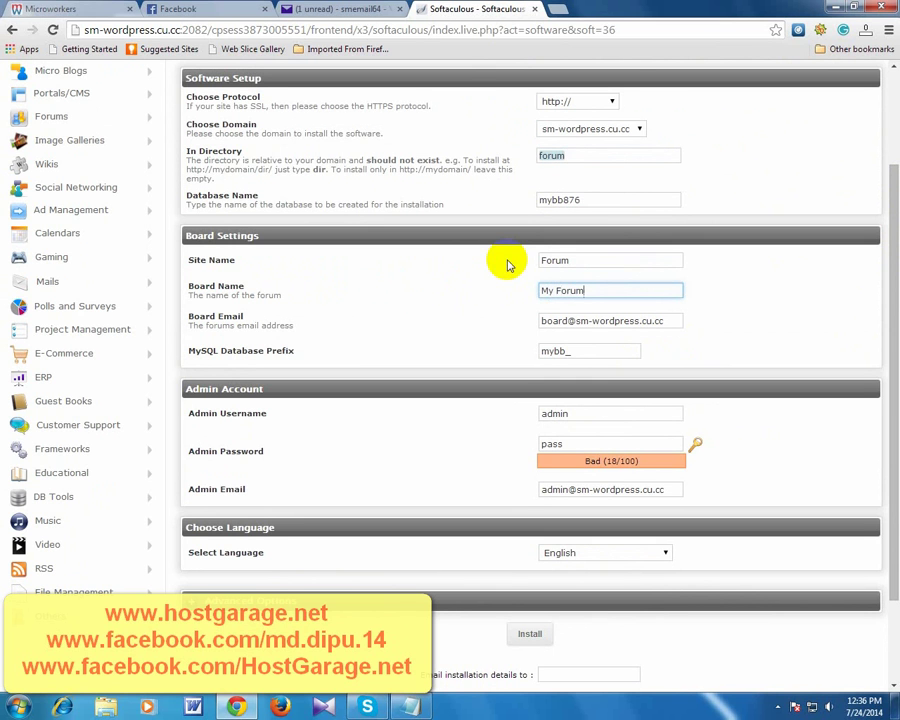
Copy the contact e-mail from the chxp hosting text file into the form's field for e-mailing the installation details.
left_click_drag(884, 195, 893, 310)
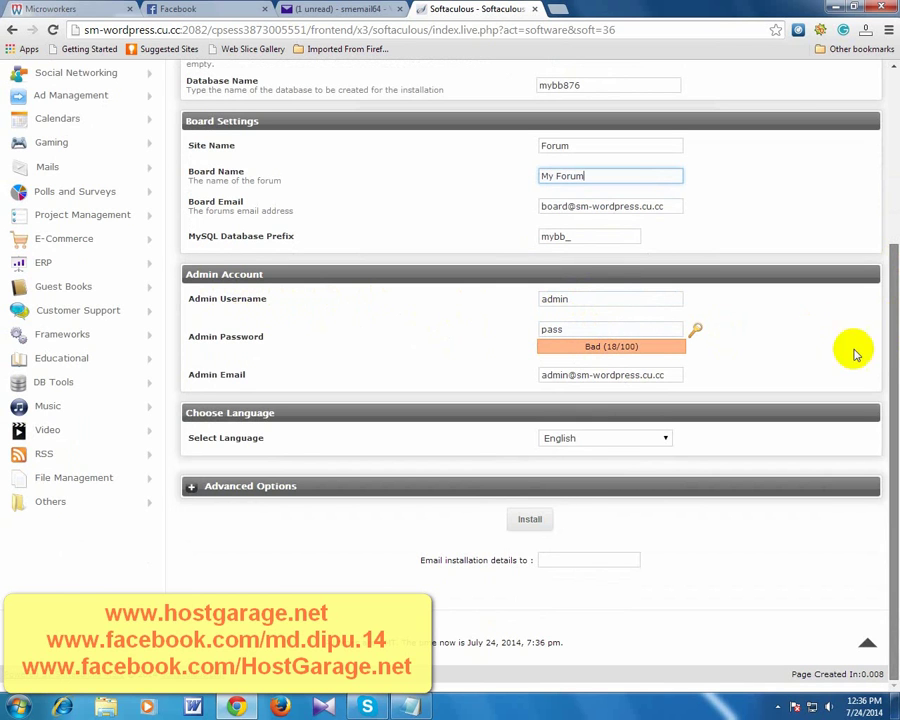
left_click(578, 564)
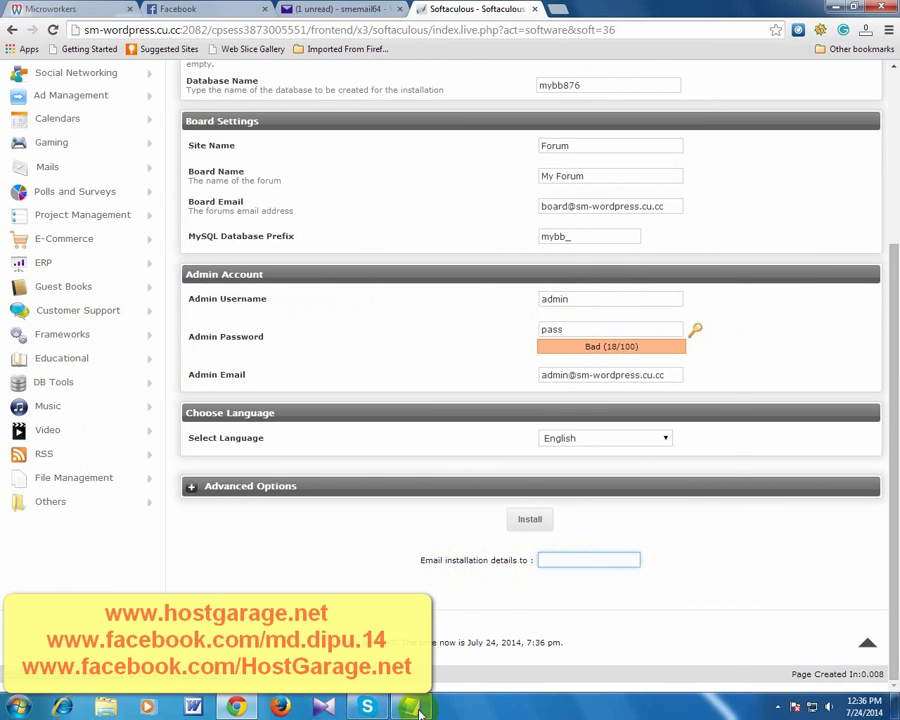
left_click(410, 707)
left_click_drag(265, 375, 155, 376)
key("ctrl+c")
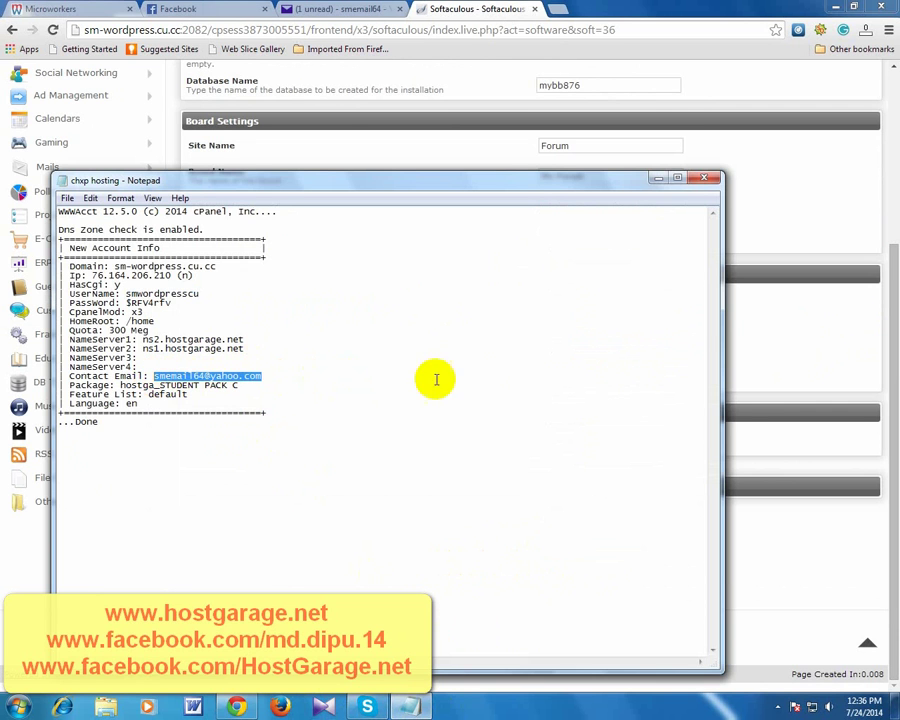
left_click(812, 204)
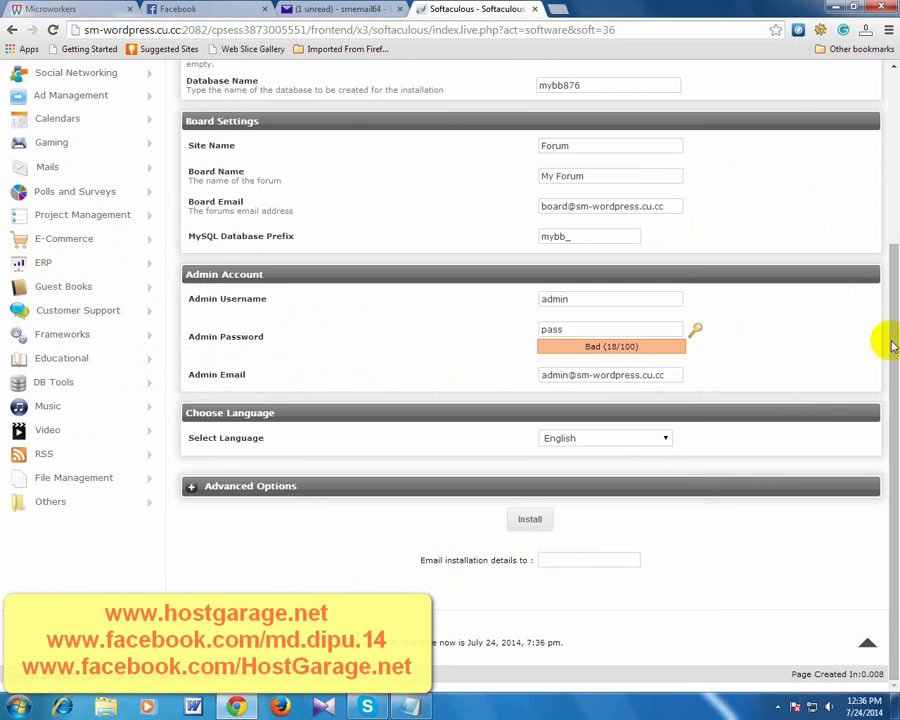
left_click(589, 558)
key("ctrl+v")
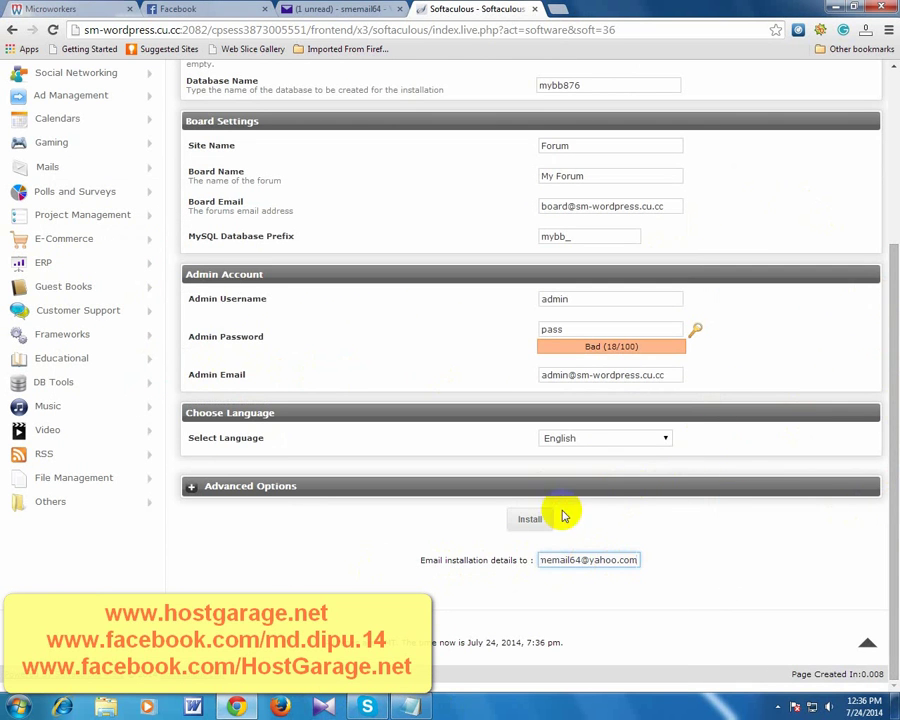
Install MyBB with the entered settings and open the new forum at sm-wordpress.cu.cc/forum.
left_click_drag(888, 280, 892, 220)
scroll(884, 342, "down", 3)
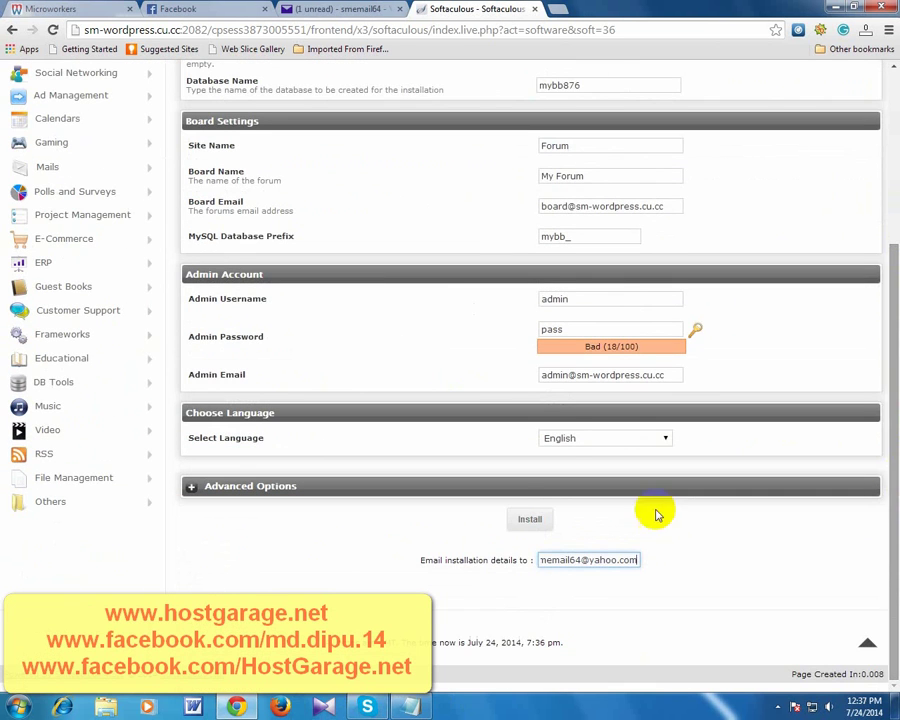
left_click(512, 520)
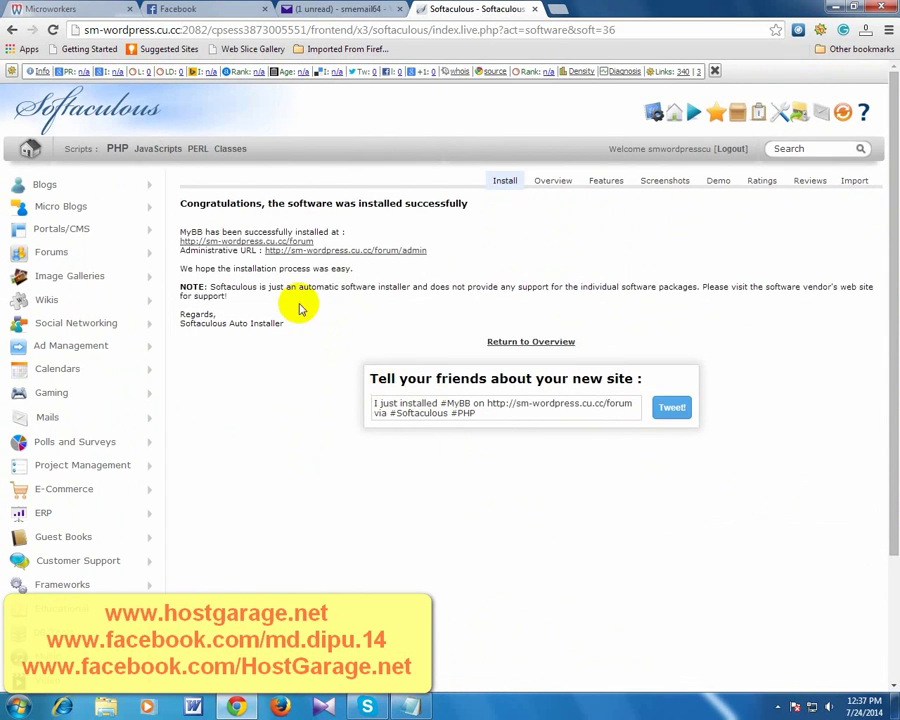
left_click(299, 242)
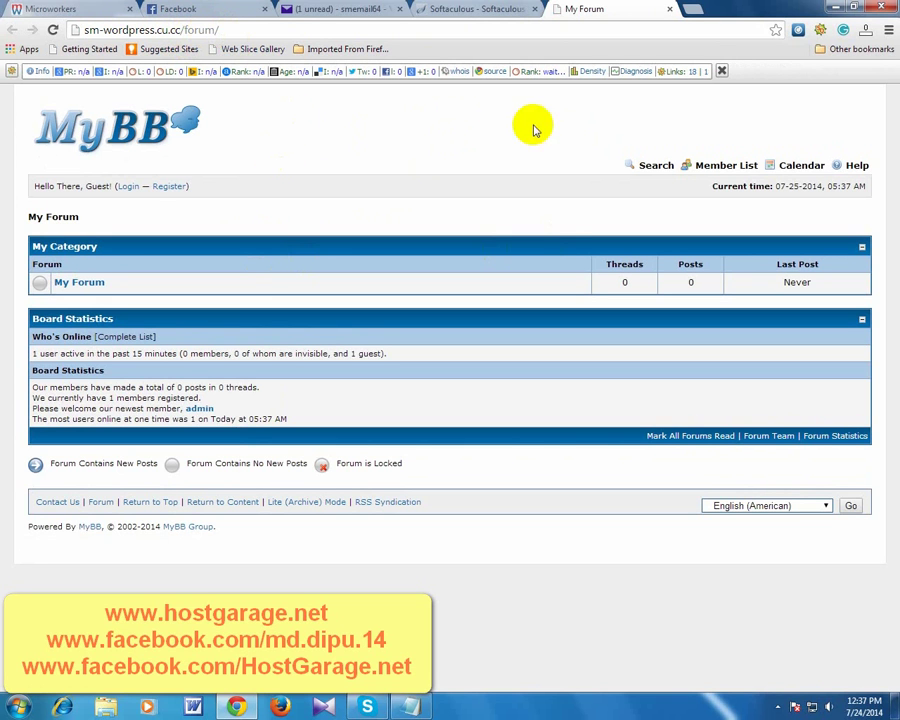
Log in to the forum as admin, replacing the prefilled password with the admin account's password.
left_click(128, 187)
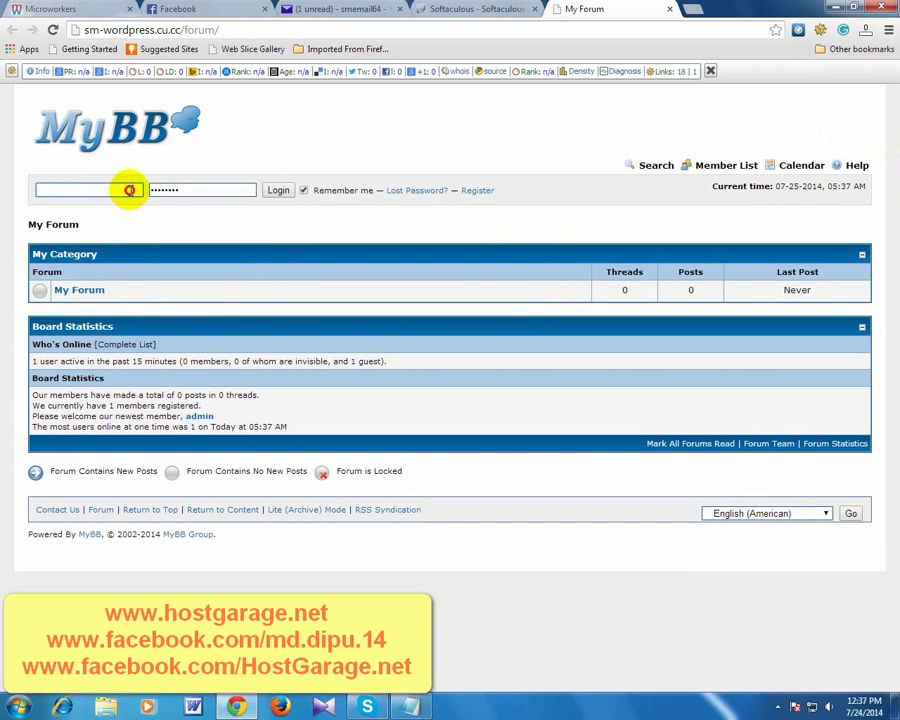
left_click(129, 190)
left_click(114, 205)
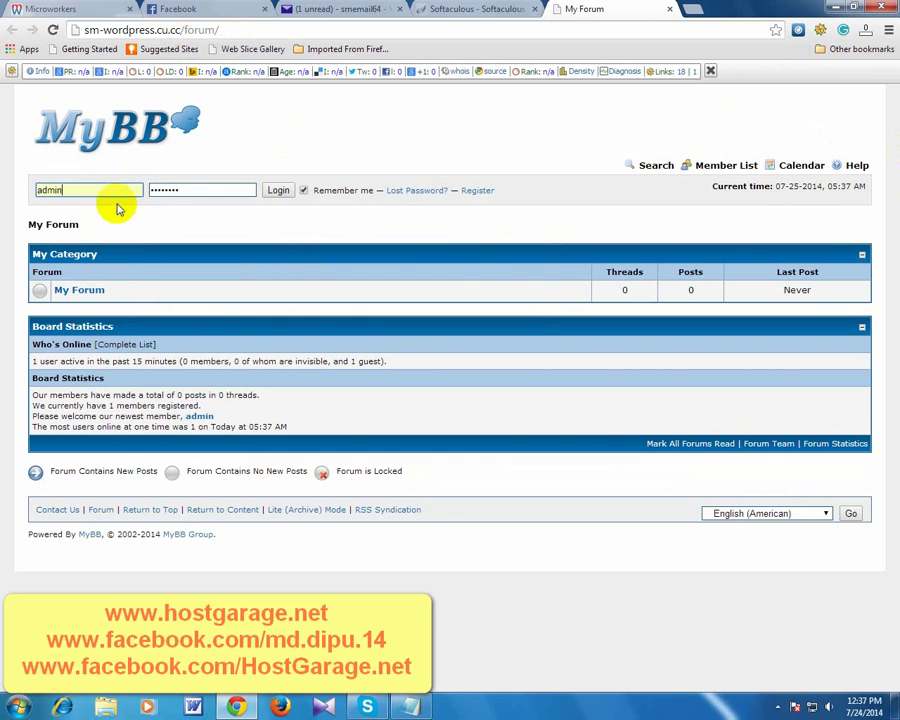
left_click(227, 190)
key("ctrl+a")
key("BackSpace")
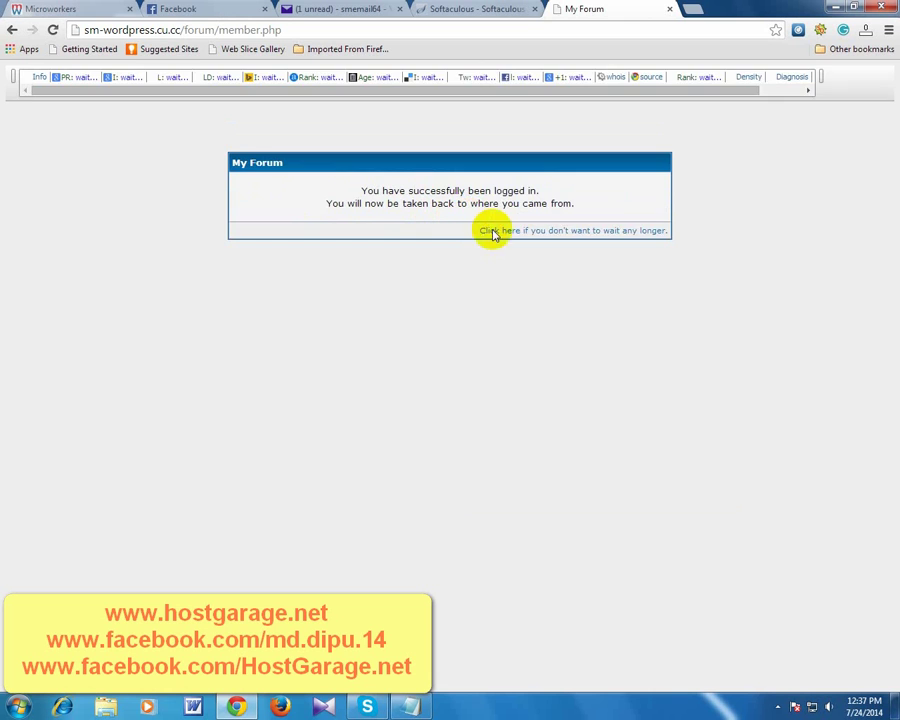
Continue from the login confirmation to the forum index and open the My Forum board under My Category.
left_click(486, 229)
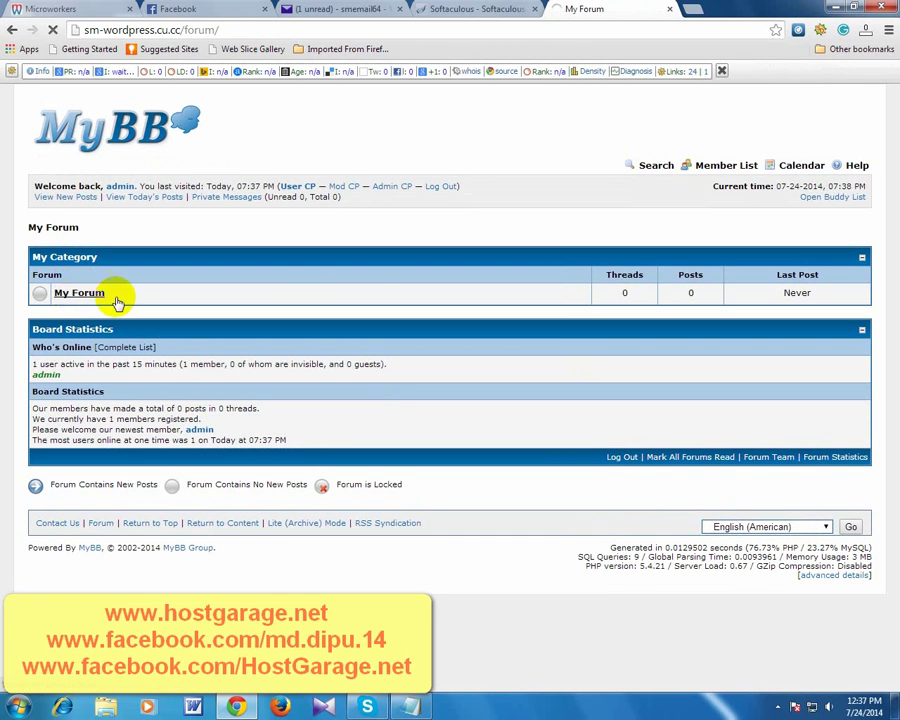
left_click(80, 295)
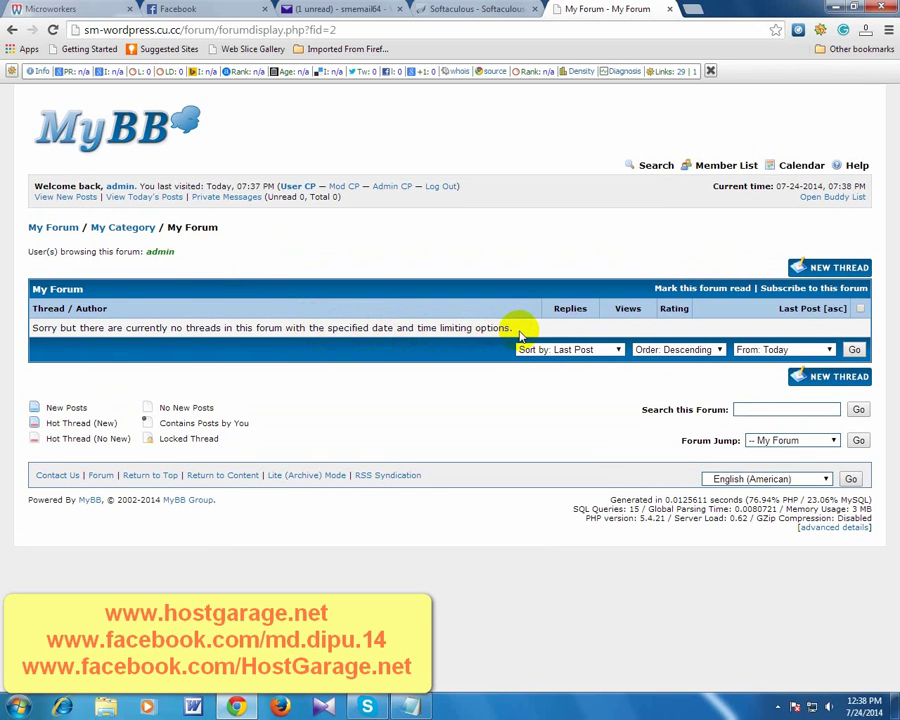
left_click(692, 9)
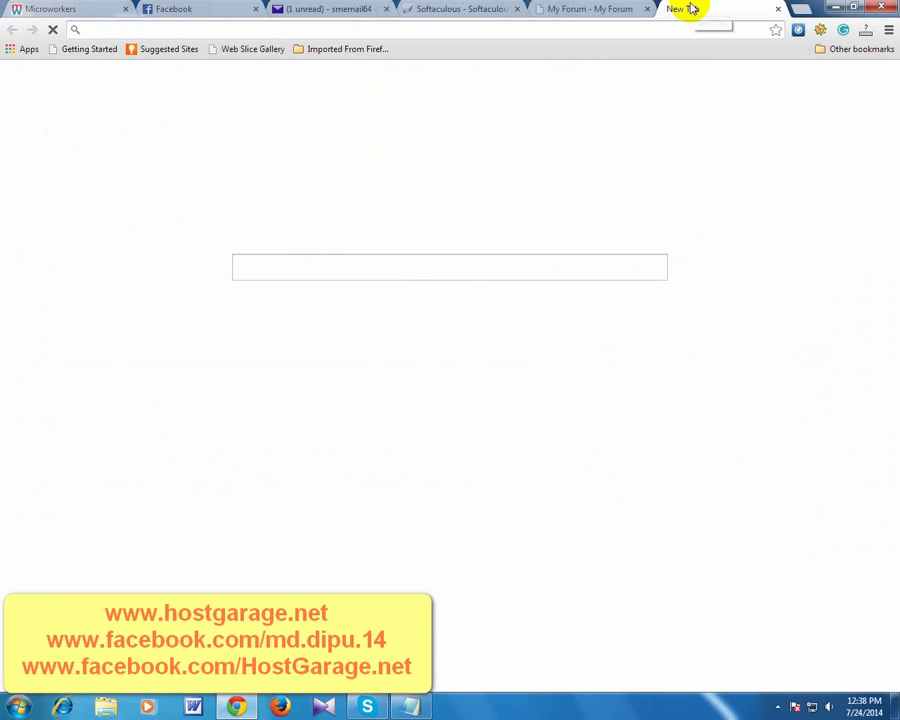
type("sm-wordpress.cu.cc")
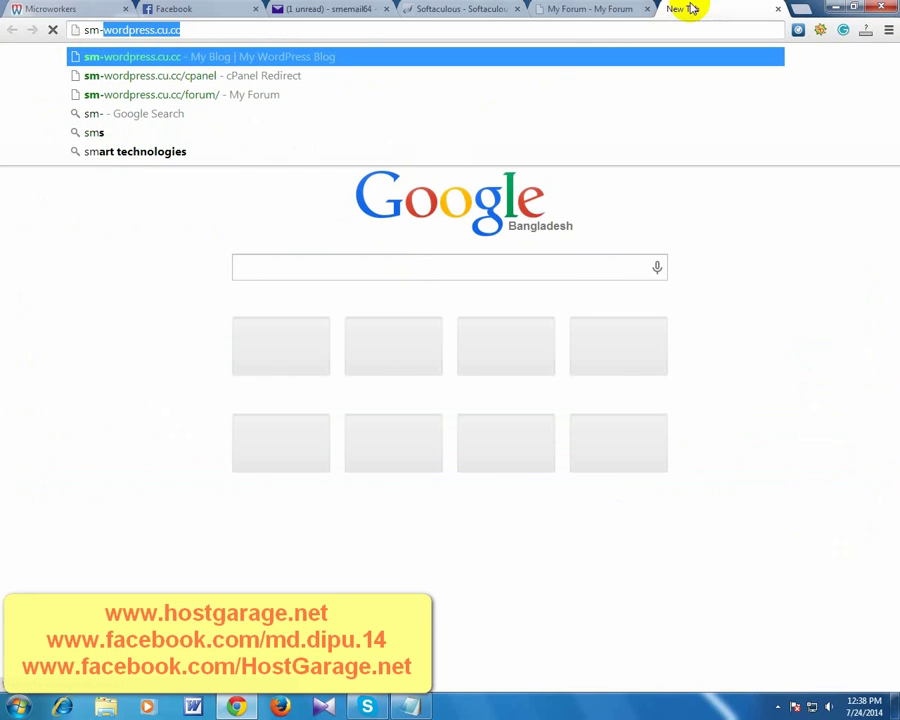
key("Return")
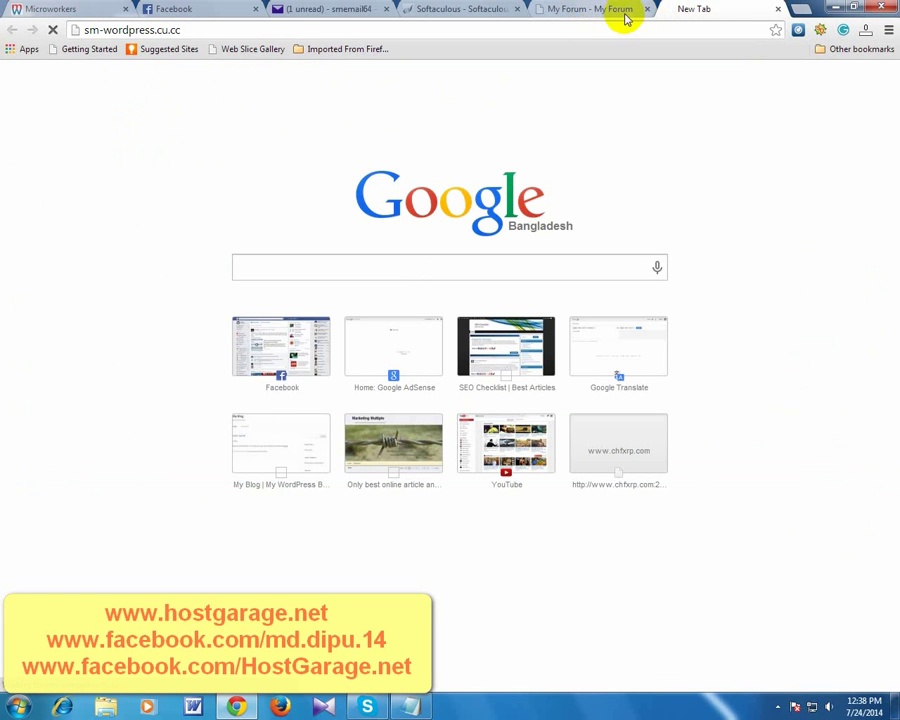
left_click(779, 10)
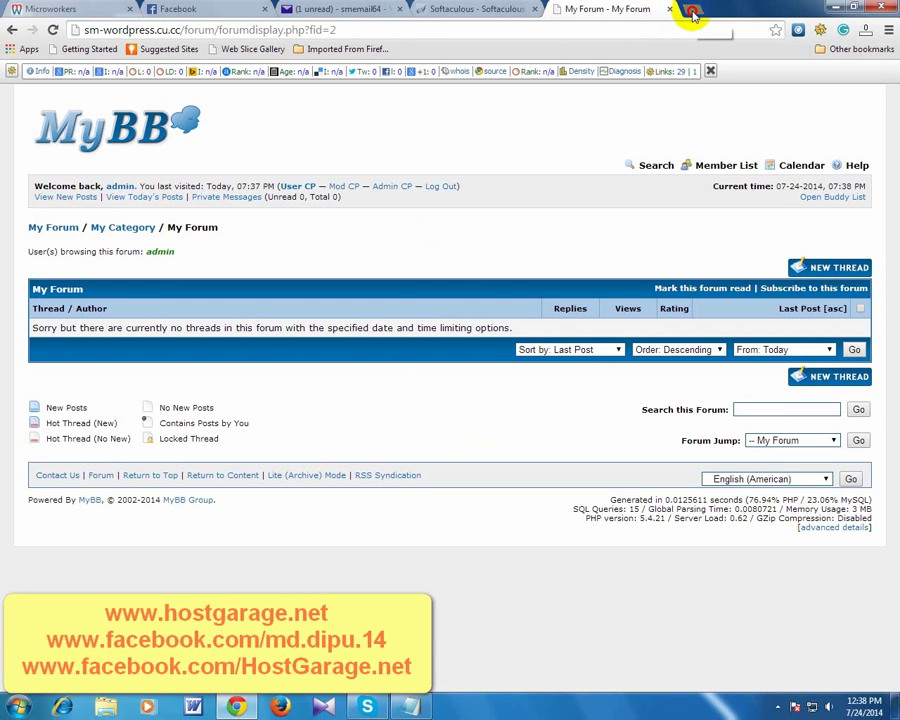
Open the hosting company's website hostgarage.net in a new browser tab.
left_click(692, 12)
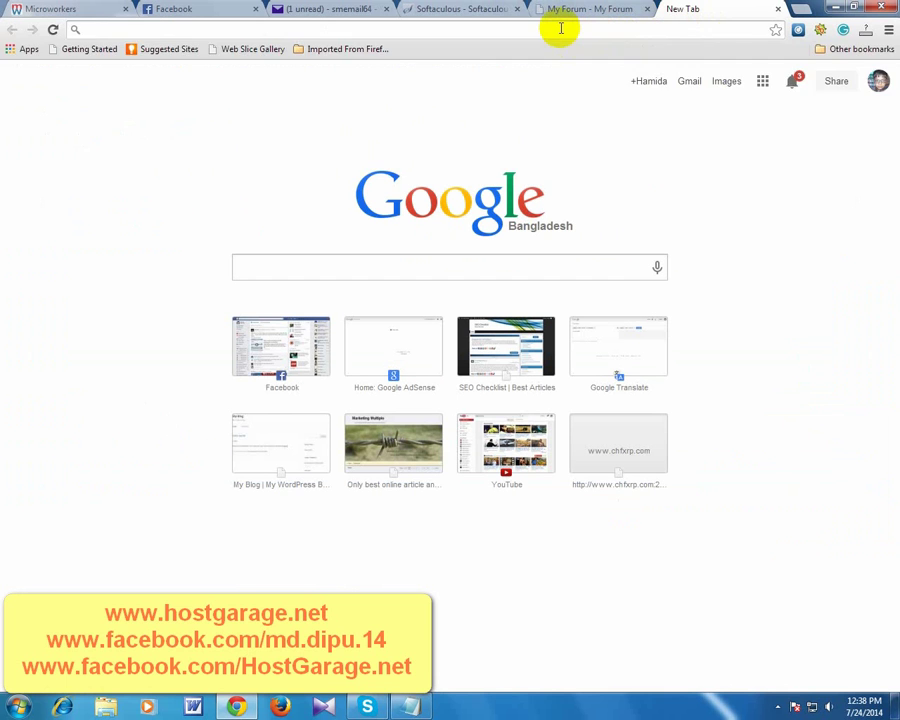
type("w")
key("BackSpace")
key("BackSpace")
type("ho")
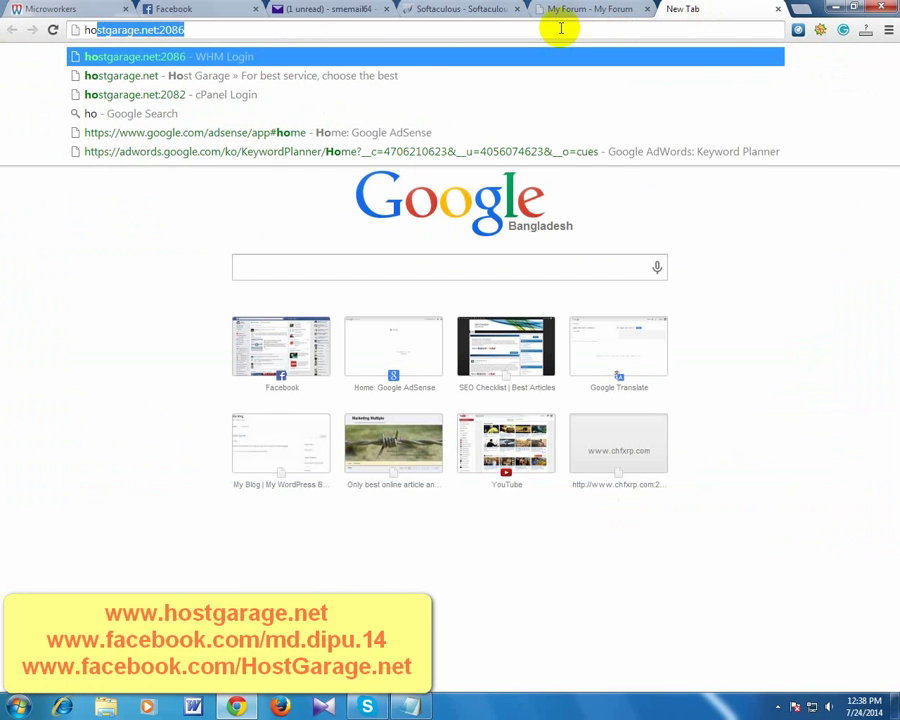
key("Right")
key("BackSpace")
key("BackSpace")
key("BackSpace")
key("BackSpace")
key("BackSpace")
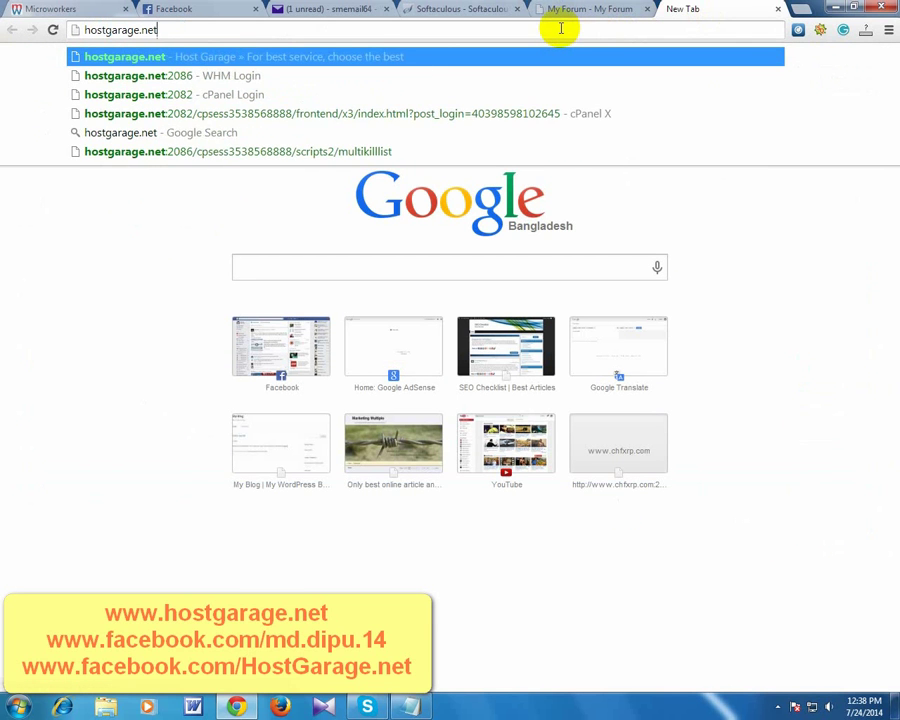
key("Return")
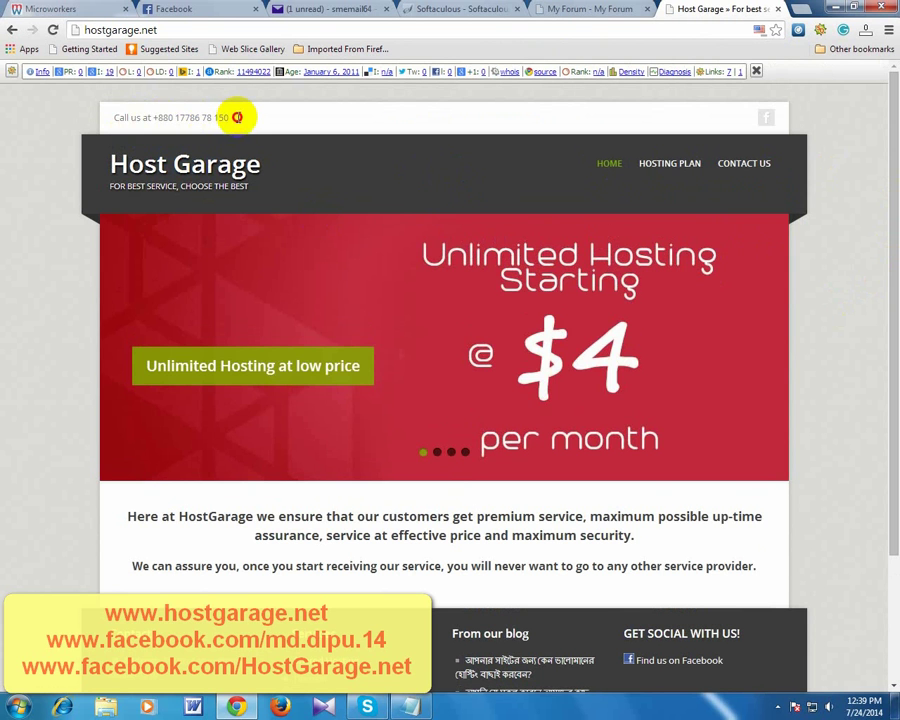
Point out the contact phone number in the Host Garage page header and open the company's Facebook page.
left_click_drag(114, 117, 225, 110)
left_click(237, 112)
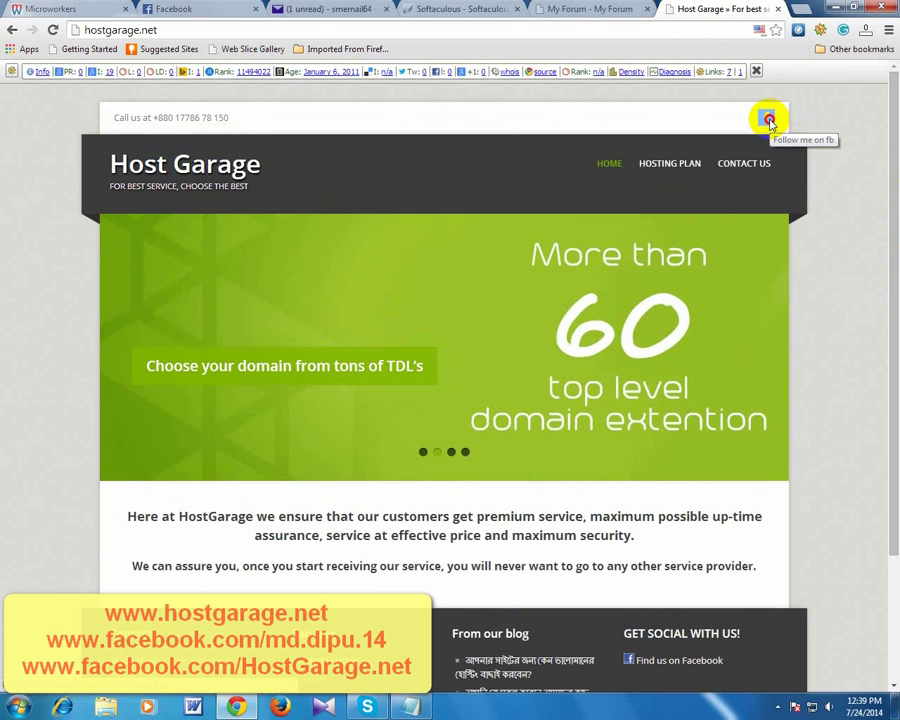
left_click(768, 120)
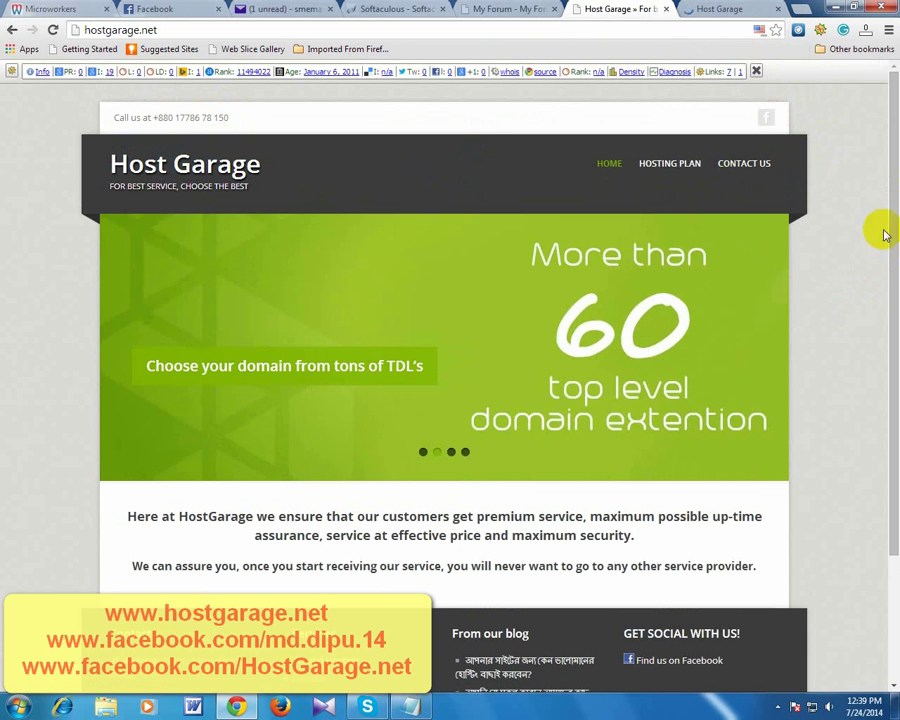
View the Shared Hosting plan comparison on the Host Garage site, dismissing the Windows color scheme prompt.
left_click(674, 170)
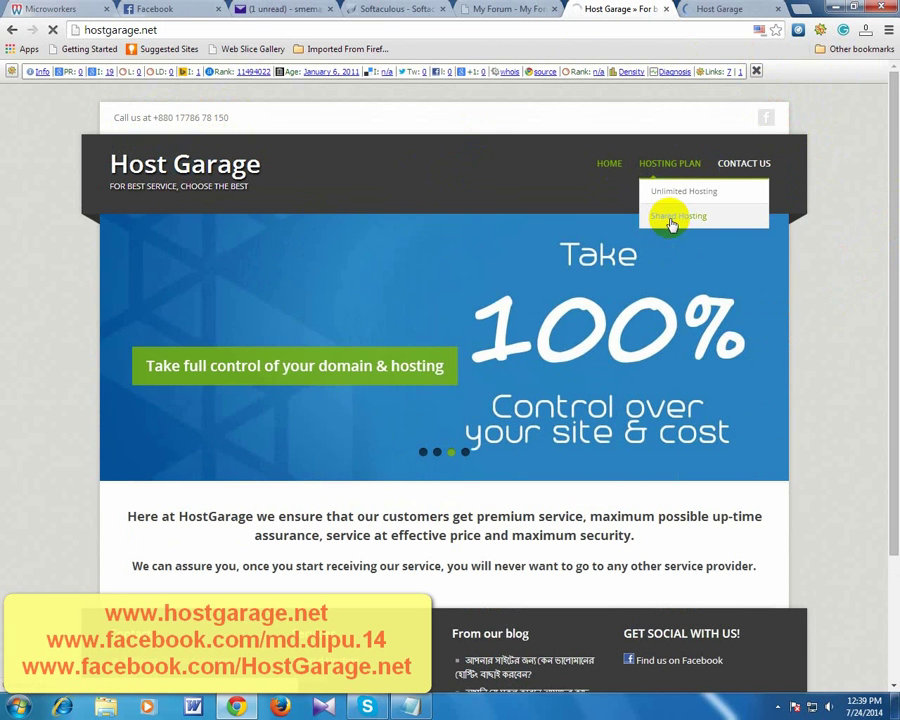
left_click(675, 217)
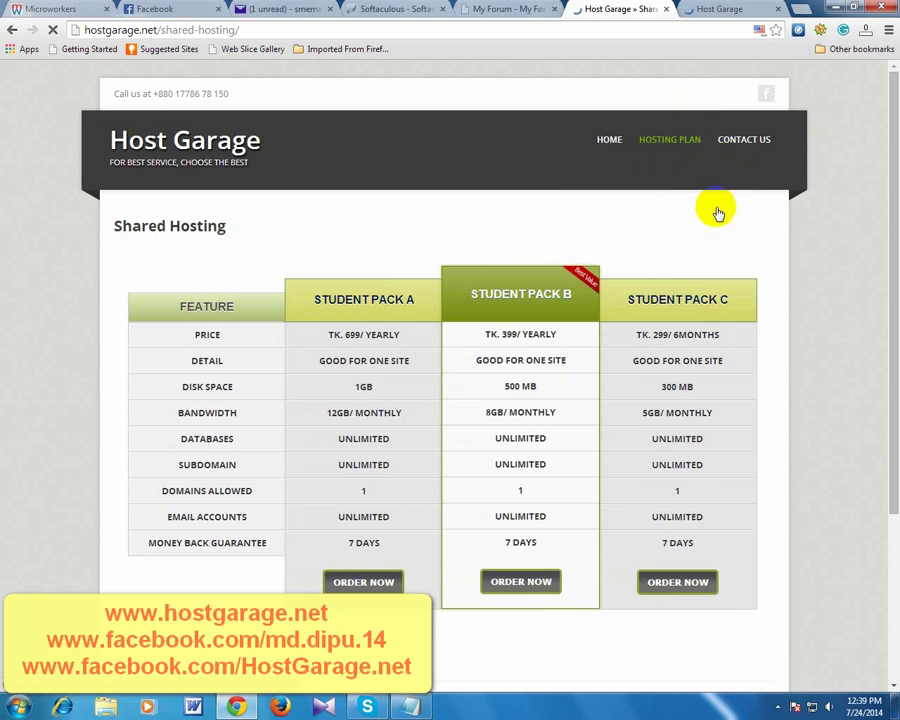
scroll(896, 232, "down", 1)
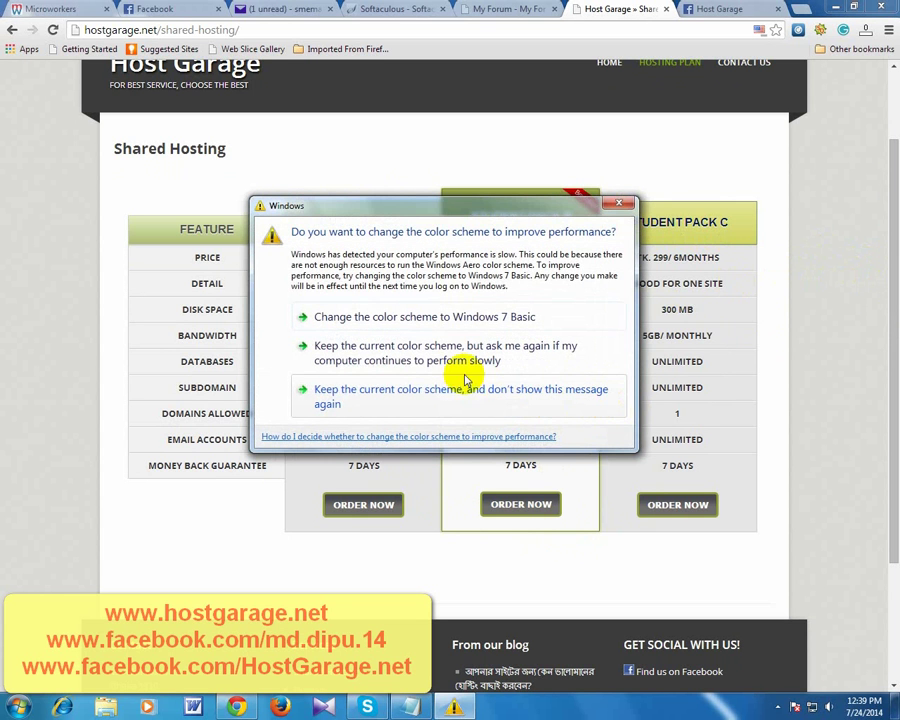
left_click(620, 204)
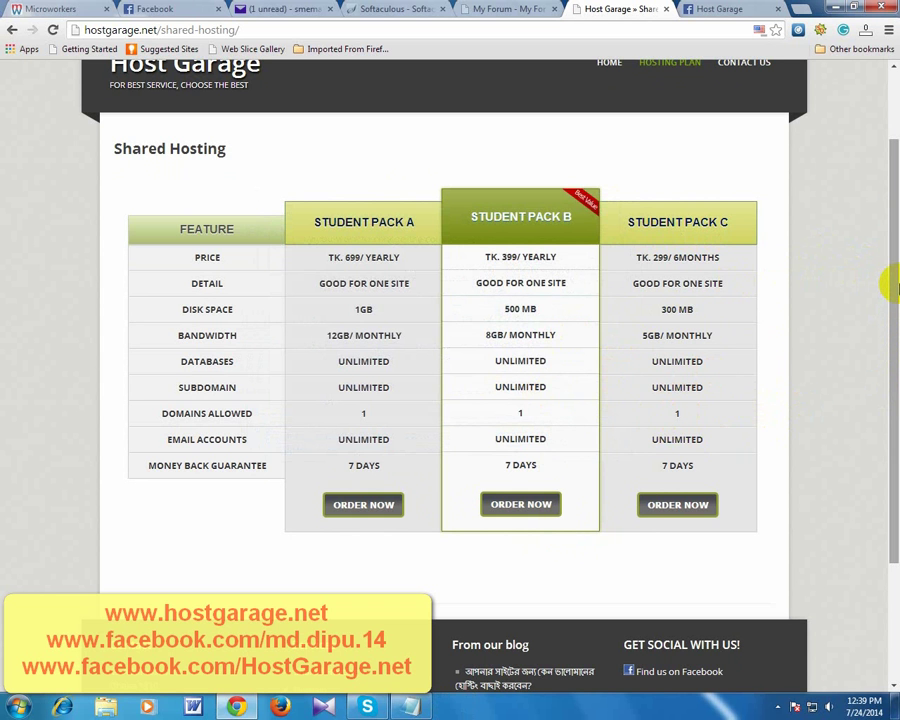
scroll(890, 270, "up", 3)
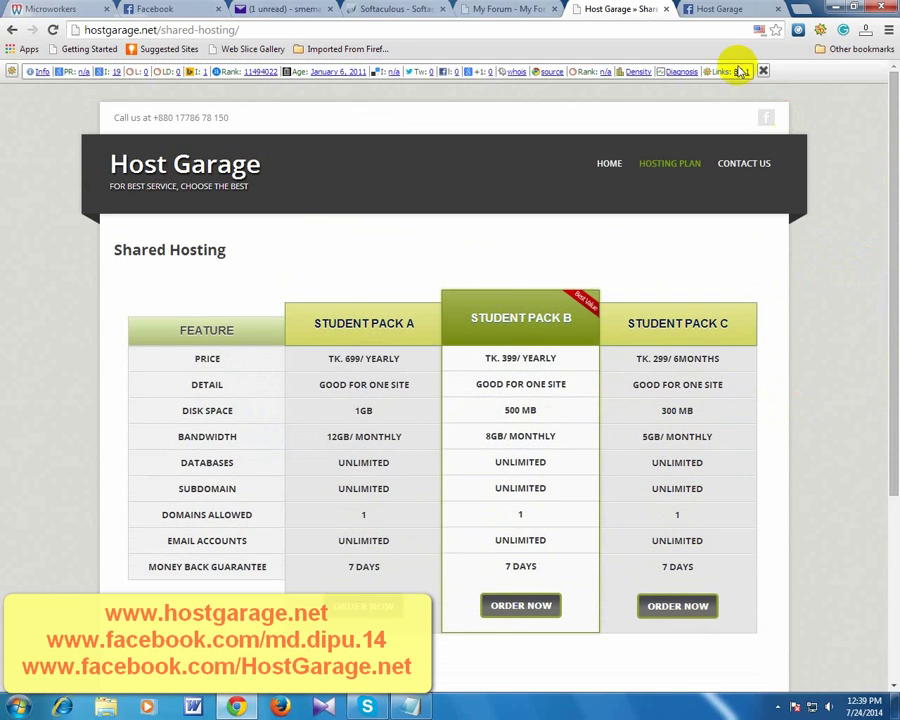
Look through the Host Garage Facebook page's latest hosting offer post, and close that page.
left_click(713, 9)
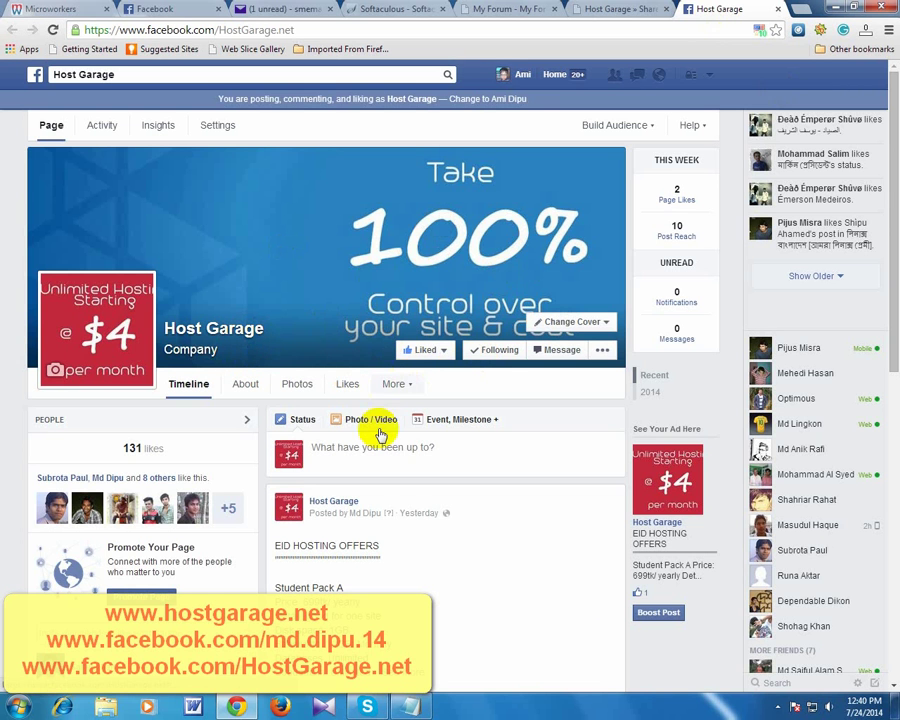
scroll(886, 251, "down", 3)
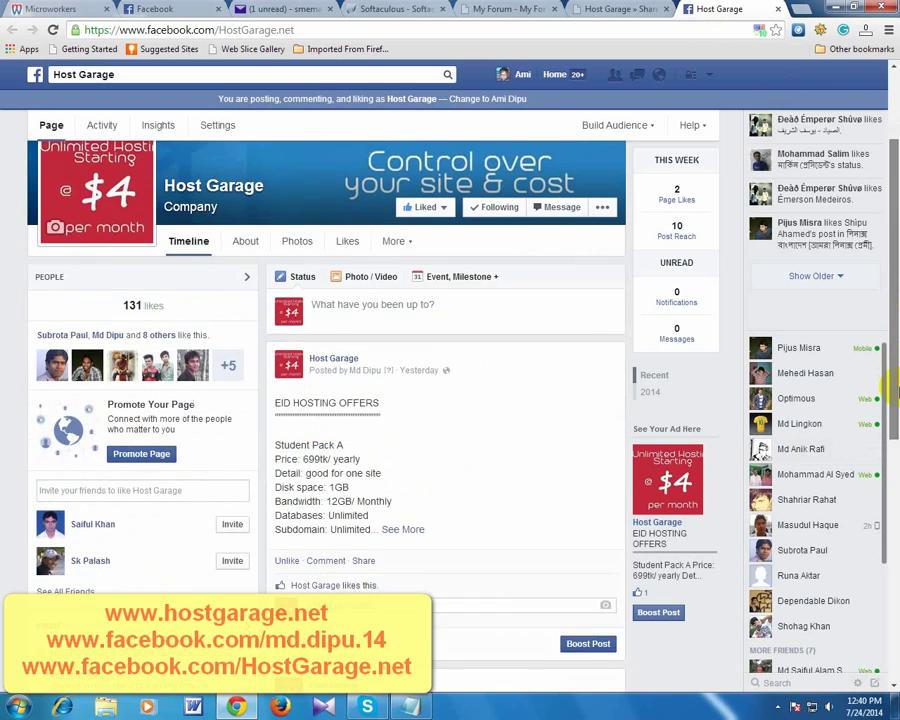
left_click(612, 10)
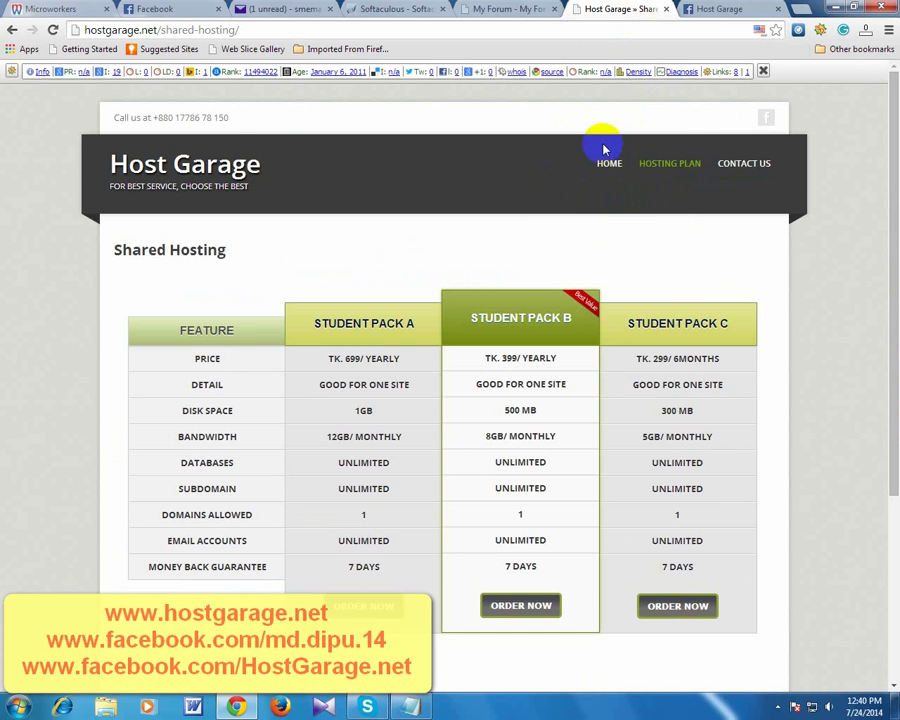
left_click(778, 10)
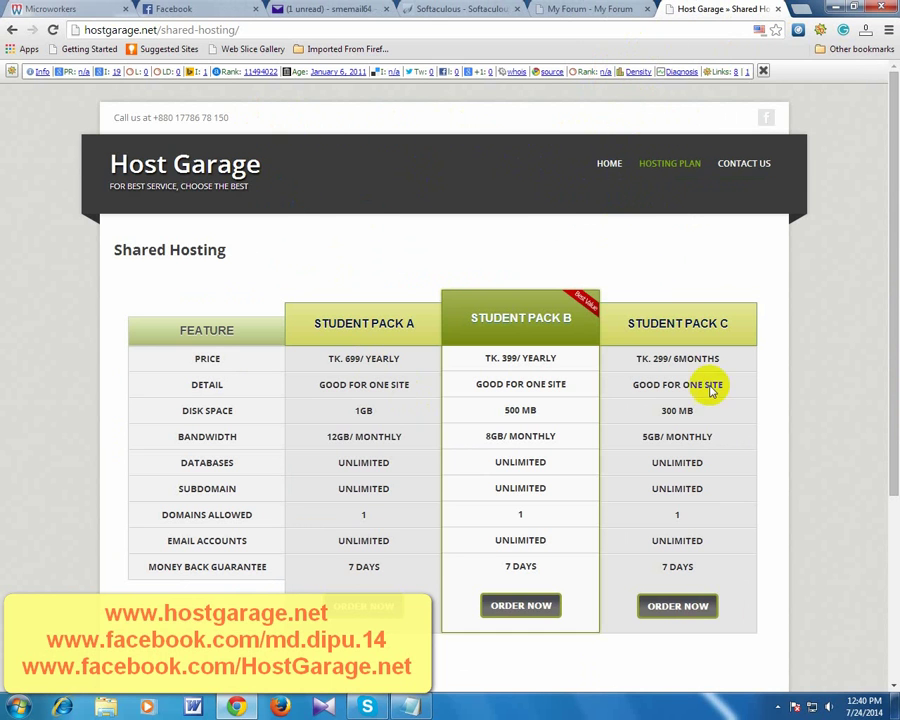
Return to the My Forum board and open the form for posting a new thread.
left_click(585, 9)
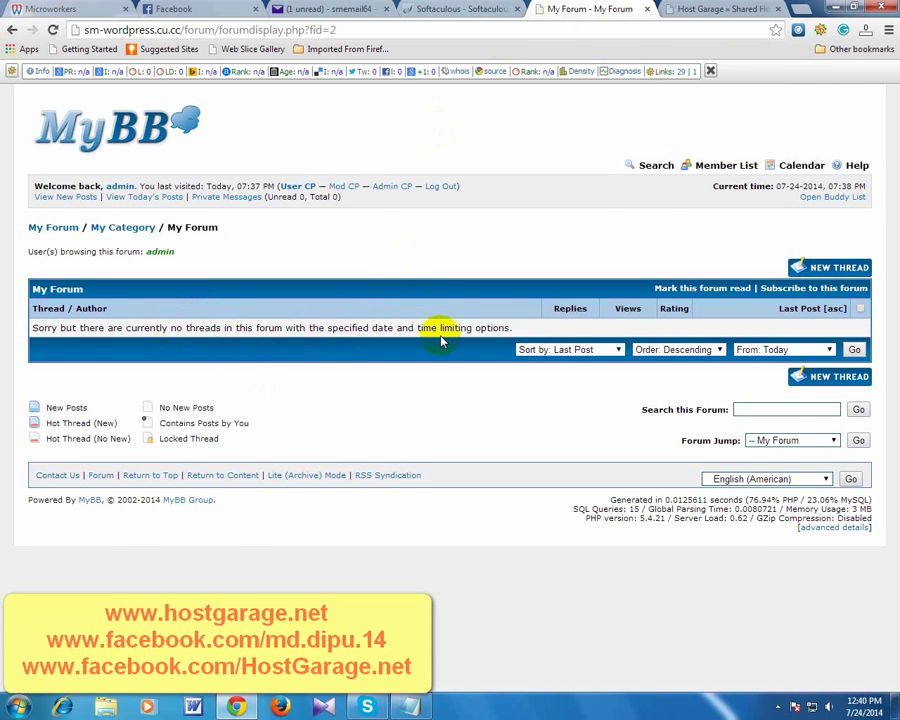
left_click(836, 268)
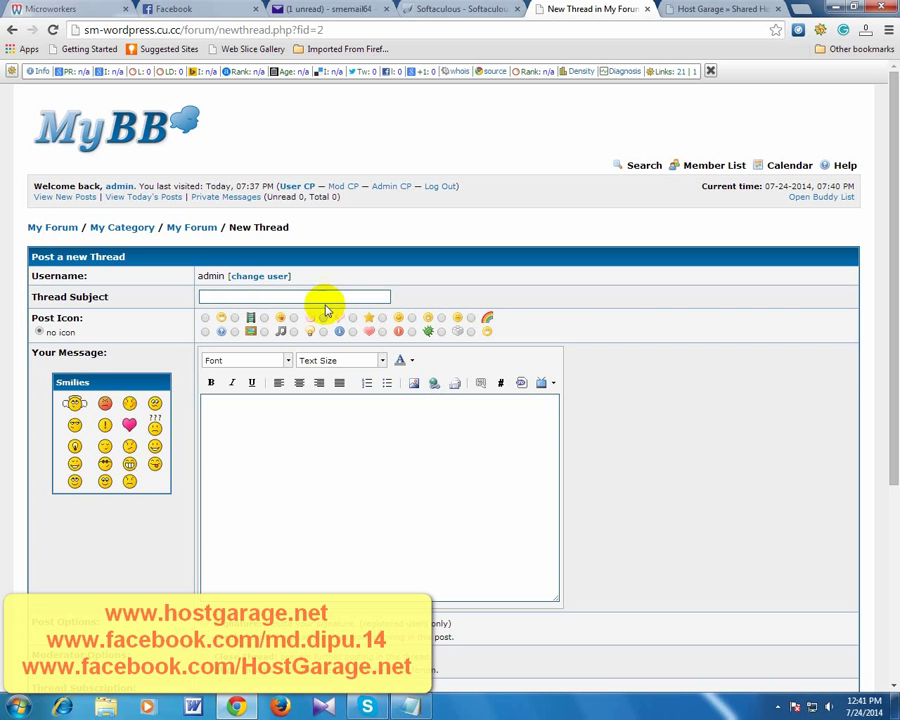
left_click_drag(892, 297, 882, 216)
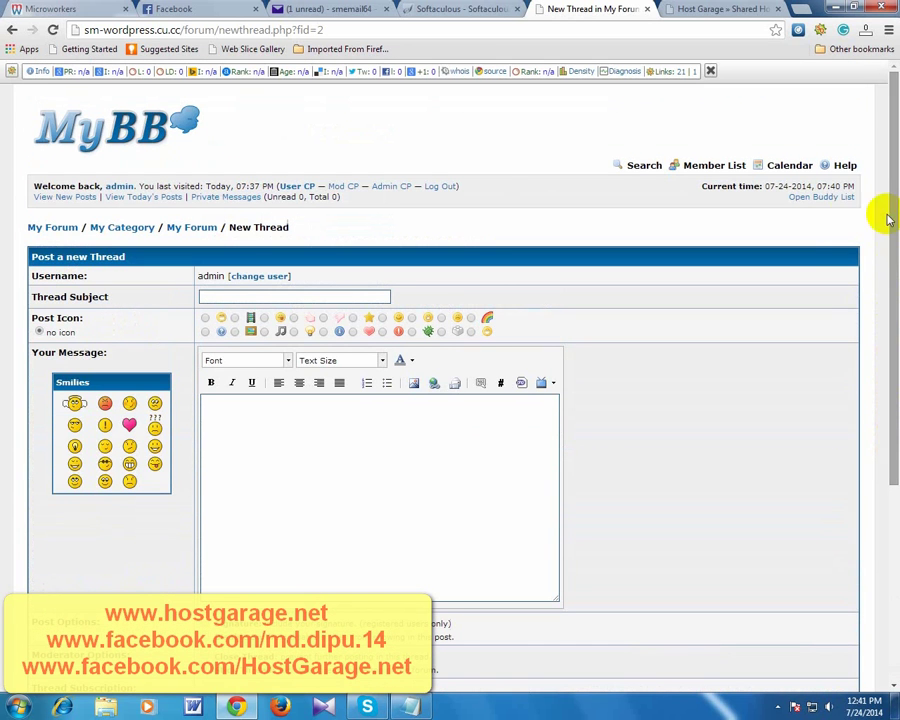